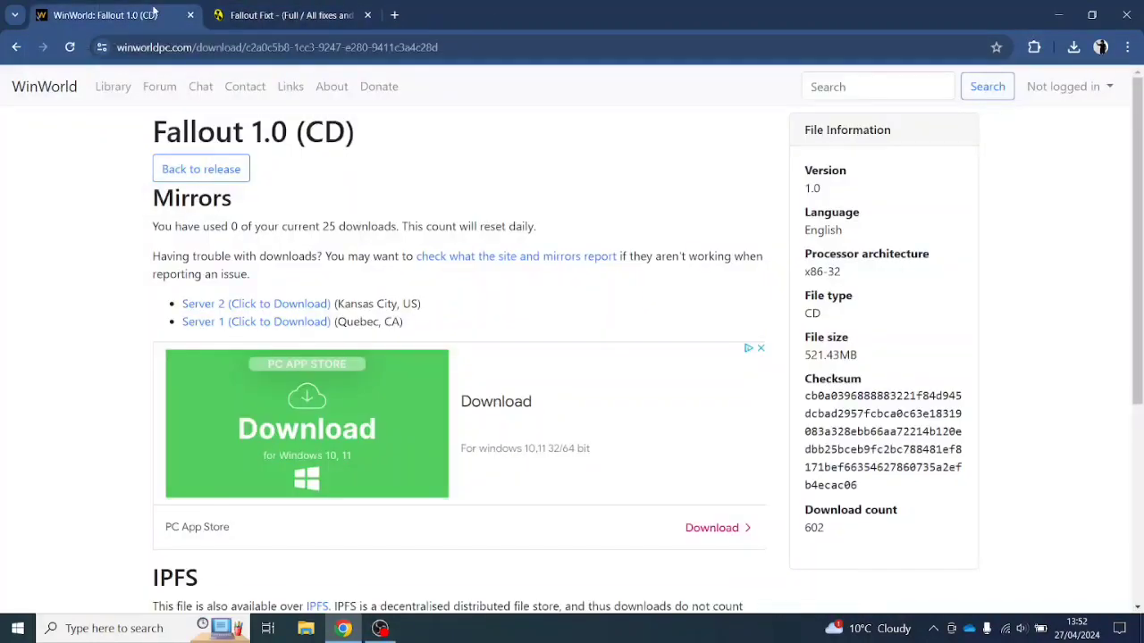
- Review the WinWorld Fallout 1.0 (CD) and Fallout Fixt 0.81a download pages, and minimize the browser
{"action": "left_click", "coordinate": [254, 14]}
{"action": "left_click", "coordinate": [179, 15]}
{"action": "left_click", "coordinate": [252, 12]}
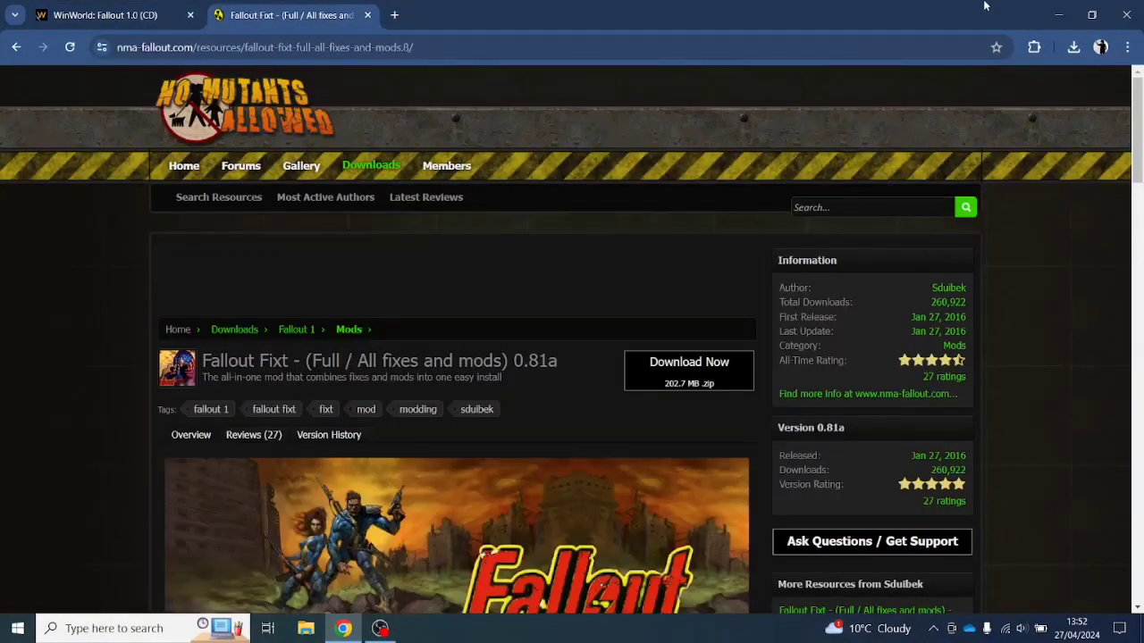
{"action": "left_click", "coordinate": [116, 15]}
{"action": "left_click", "coordinate": [272, 14]}
{"action": "left_click", "coordinate": [154, 17]}
{"action": "left_click", "coordinate": [272, 15]}
{"action": "left_click", "coordinate": [1057, 16]}
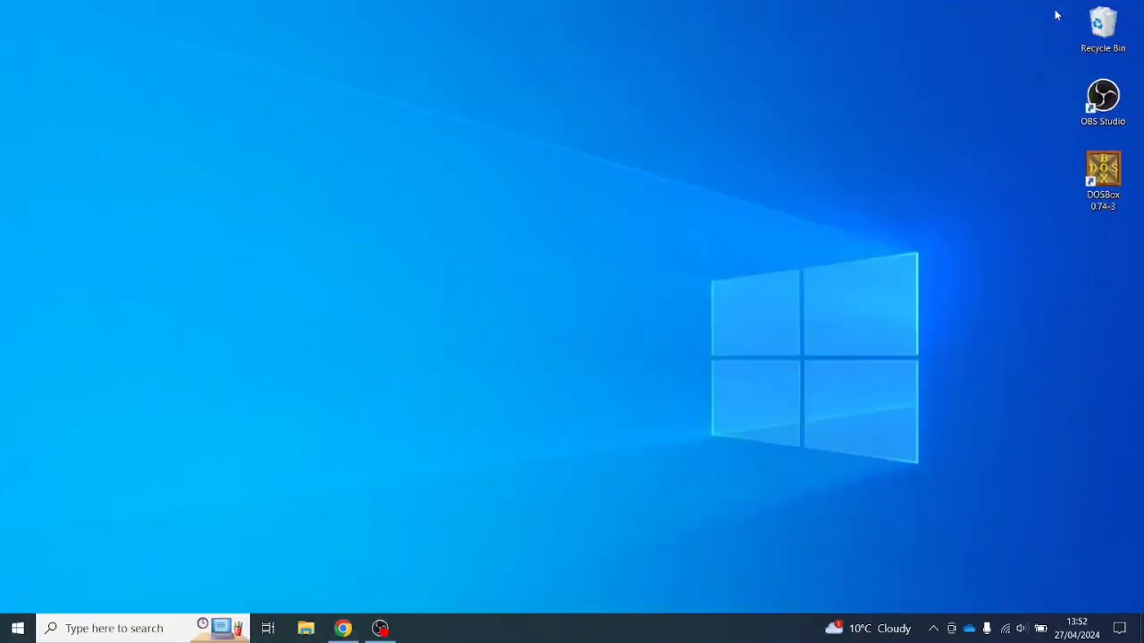
- Open the Fallout Stuff folder on the Windows (C:) drive in File Explorer
{"action": "left_click", "coordinate": [307, 630]}
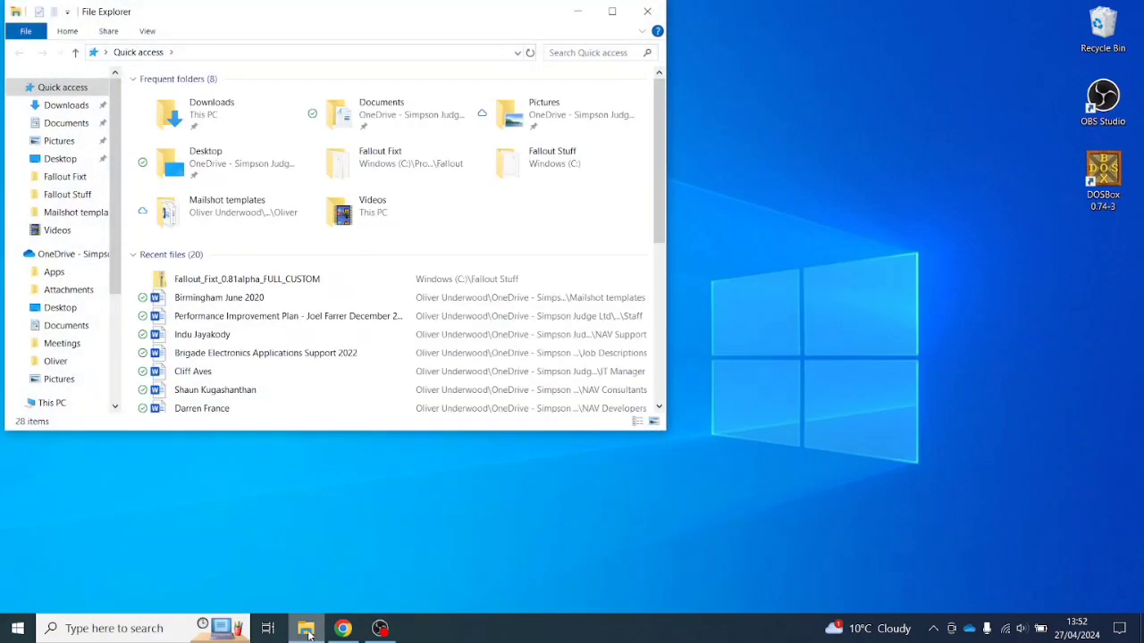
{"action": "left_click", "coordinate": [60, 308]}
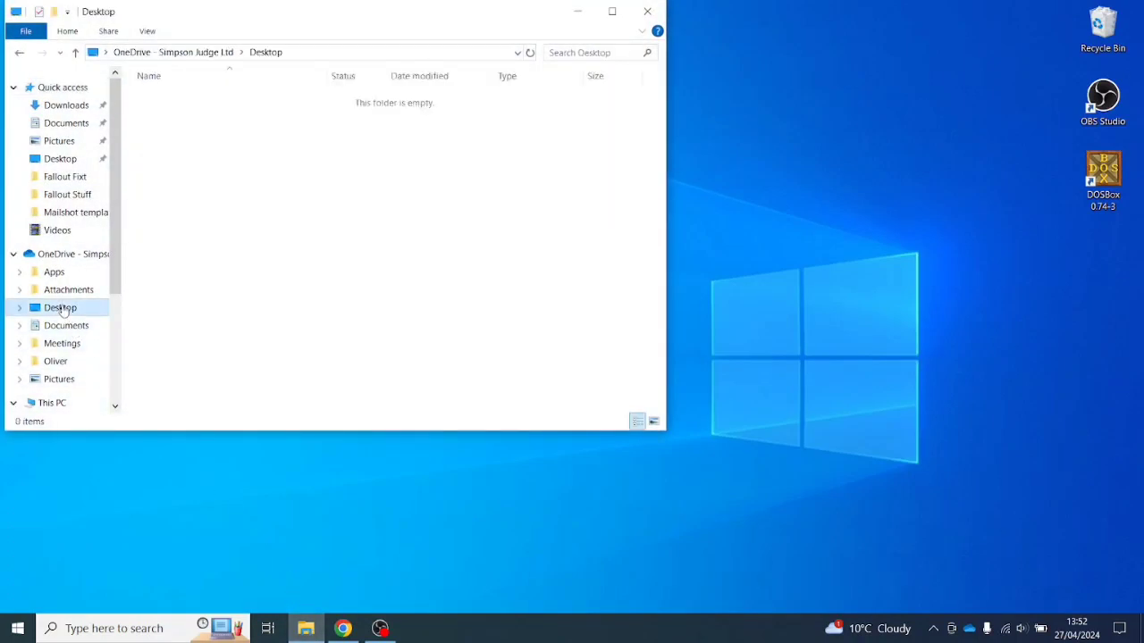
{"action": "left_click", "coordinate": [62, 362]}
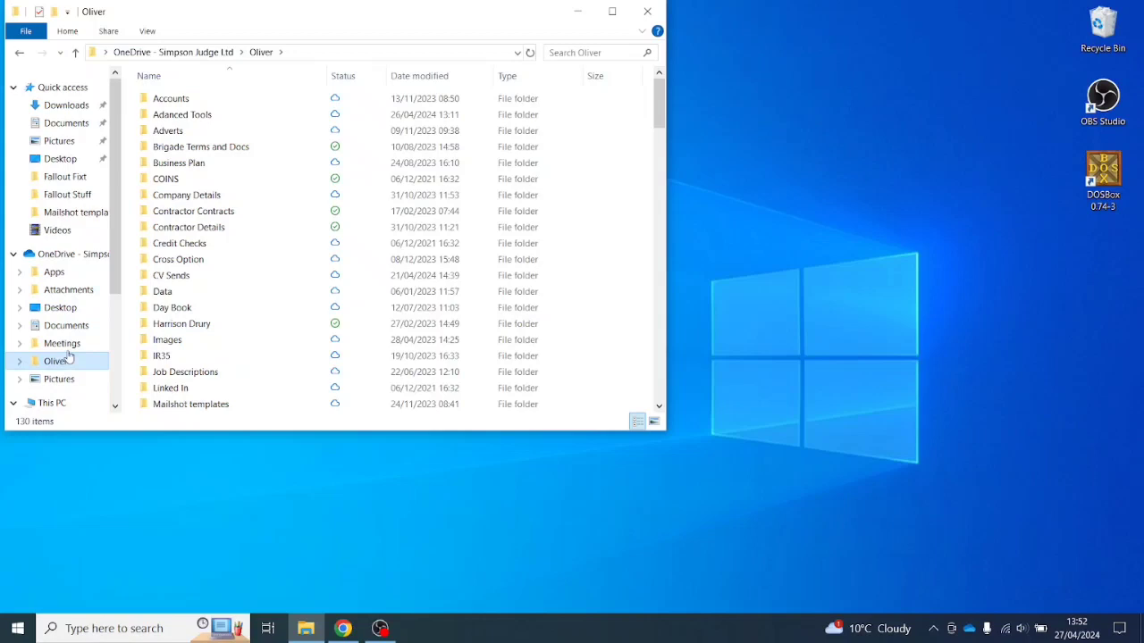
{"action": "scroll", "coordinate": [54, 384], "scroll_direction": "down", "scroll_amount": 1}
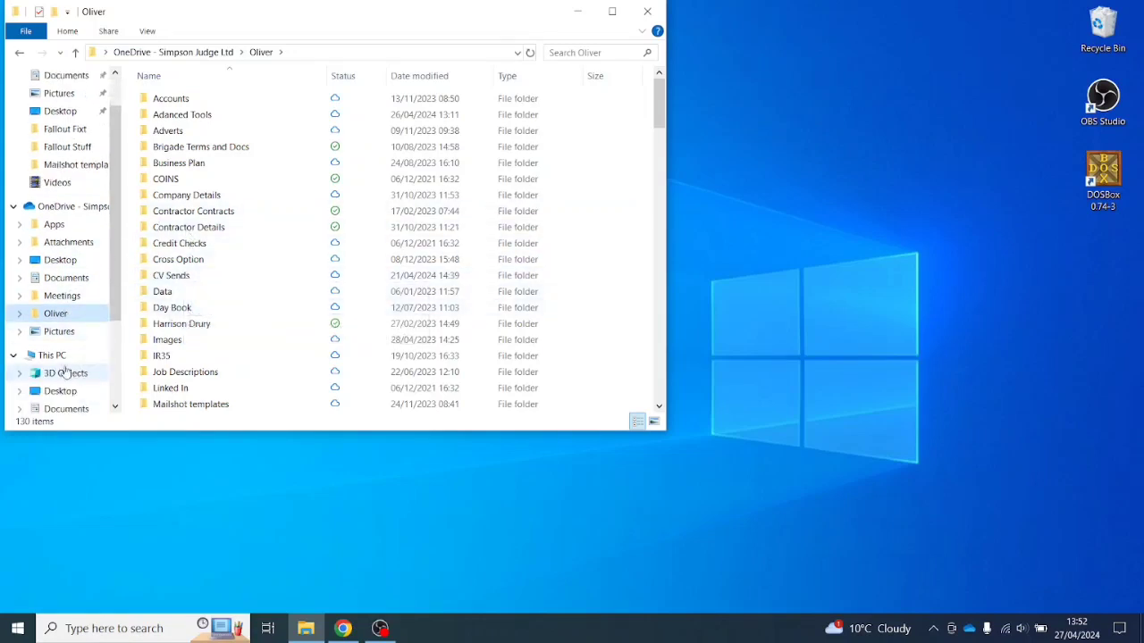
{"action": "left_click", "coordinate": [52, 354]}
{"action": "double_click", "coordinate": [214, 309]}
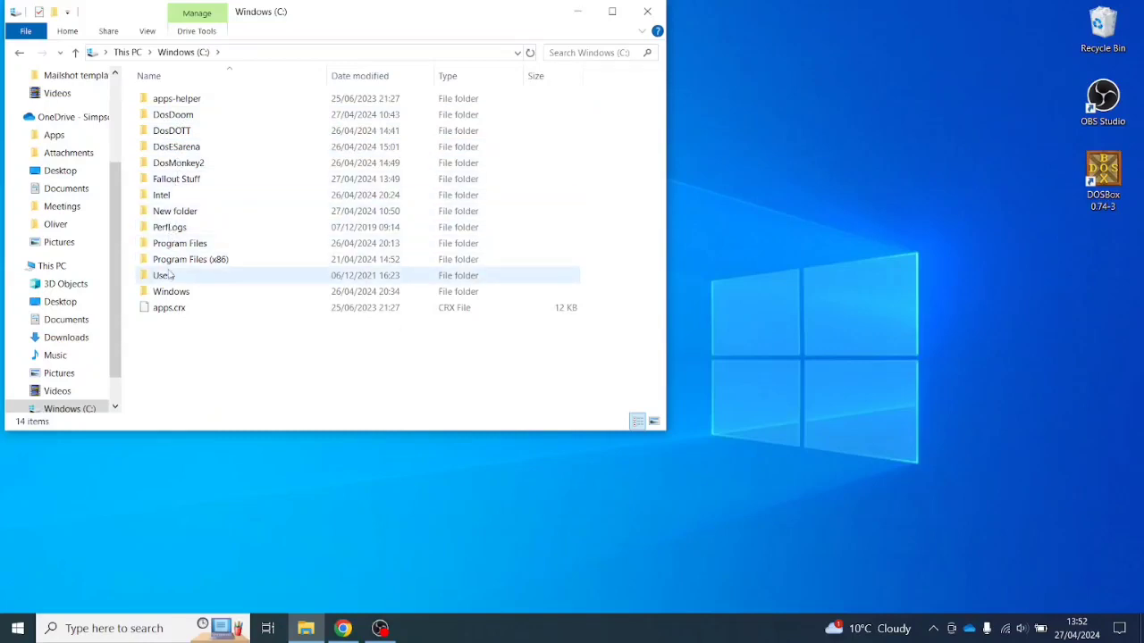
{"action": "double_click", "coordinate": [183, 180]}
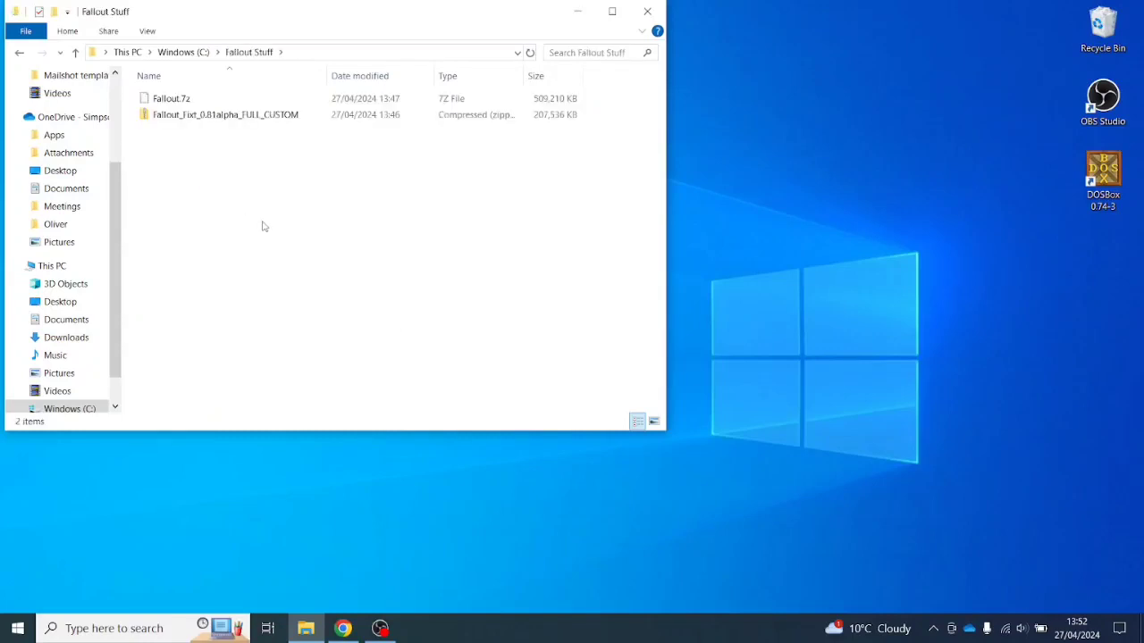
- Extract the Fallout.7z archive into the current folder with 7-Zip
{"action": "right_click", "coordinate": [184, 98]}
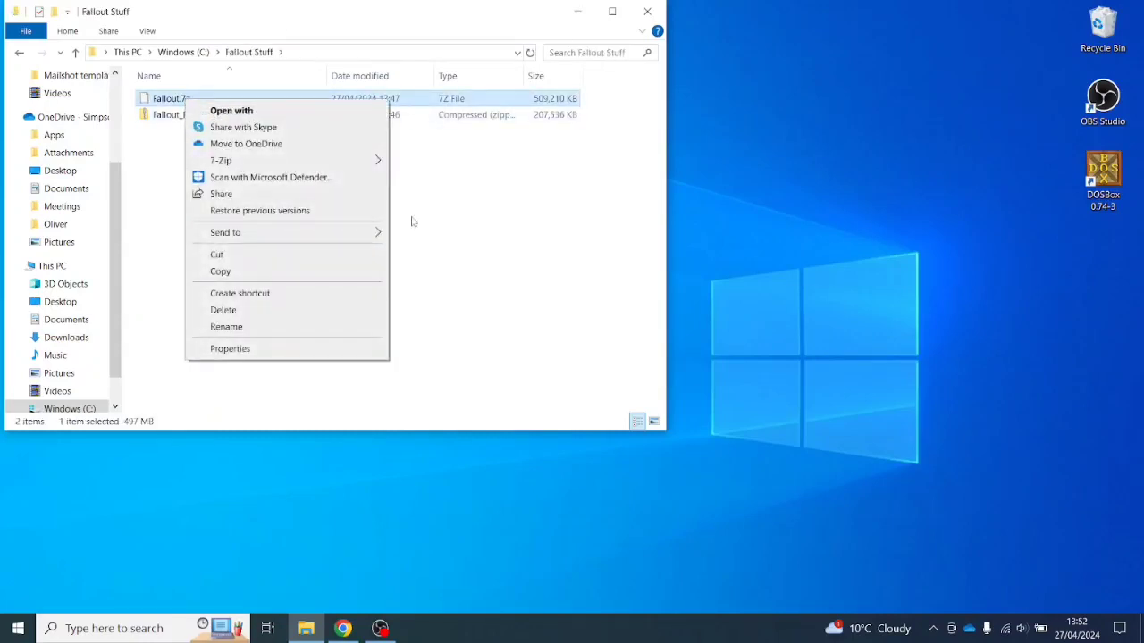
{"action": "left_click", "coordinate": [496, 239]}
{"action": "right_click", "coordinate": [176, 101]}
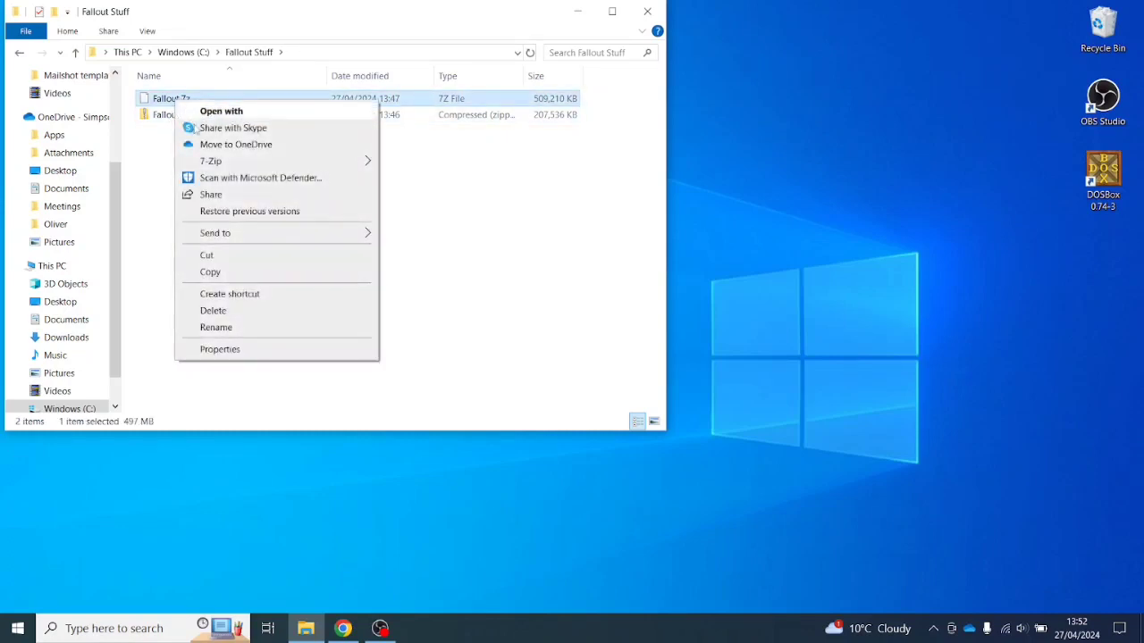
{"action": "mouse_move", "coordinate": [211, 161]}
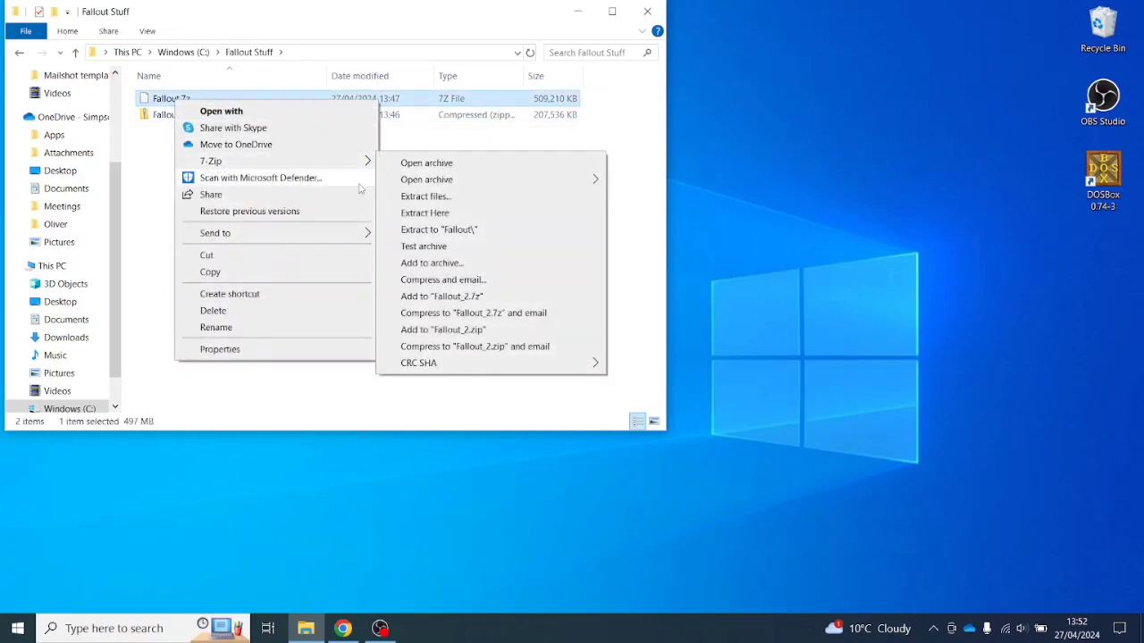
{"action": "left_click", "coordinate": [429, 212]}
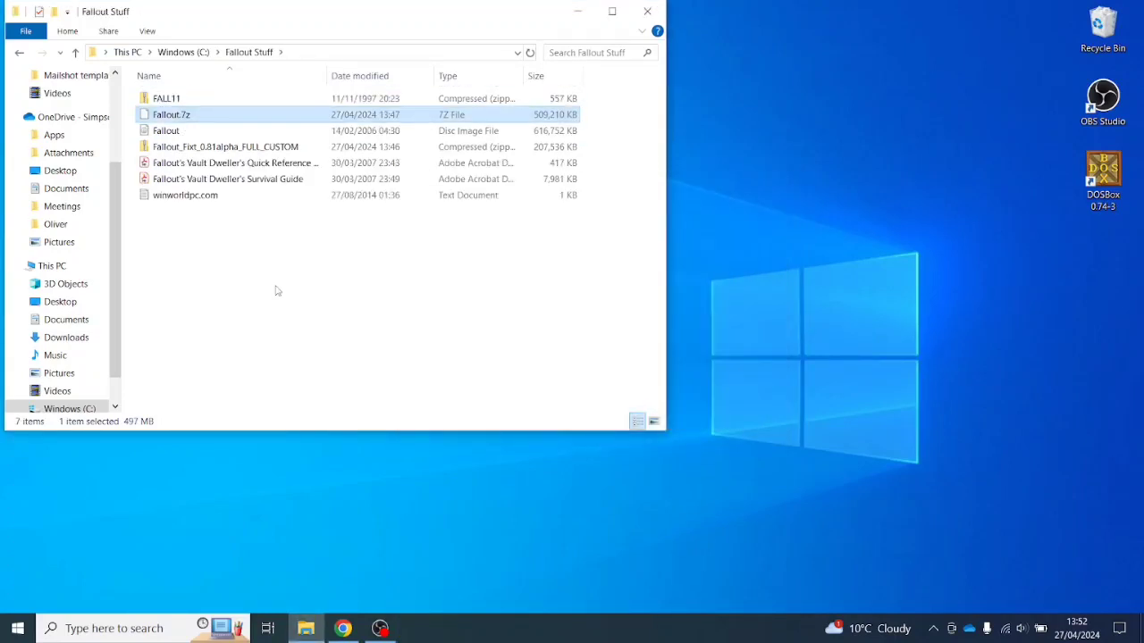
- Mount the extracted Fallout disc image and run the AUTORUN application from its AUTORUN folder
{"action": "left_click", "coordinate": [167, 134]}
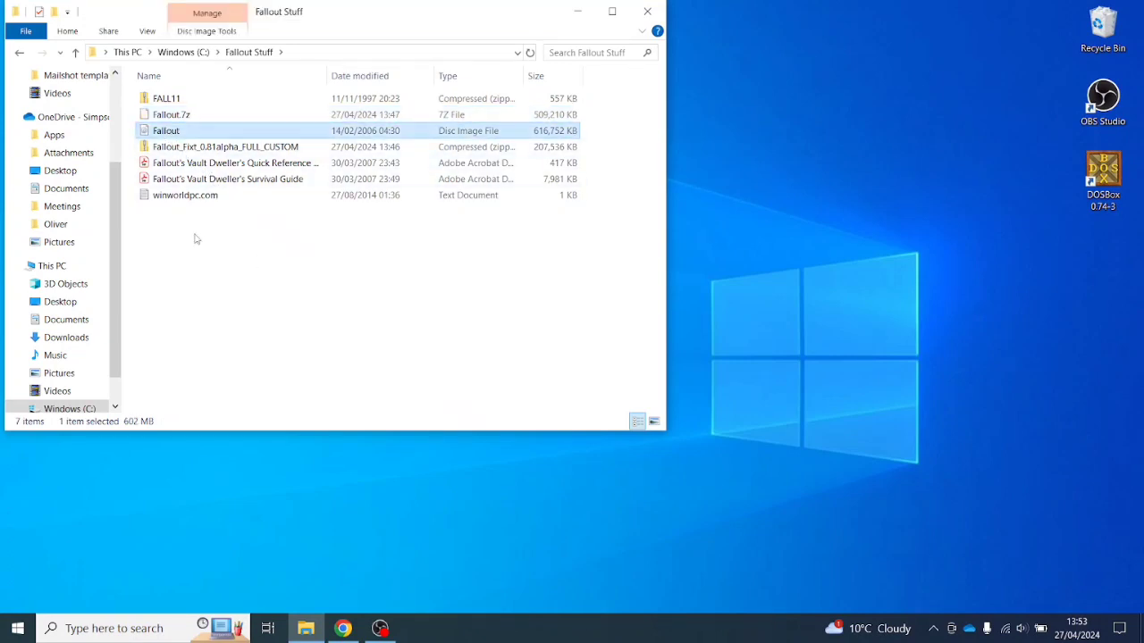
{"action": "double_click", "coordinate": [181, 132]}
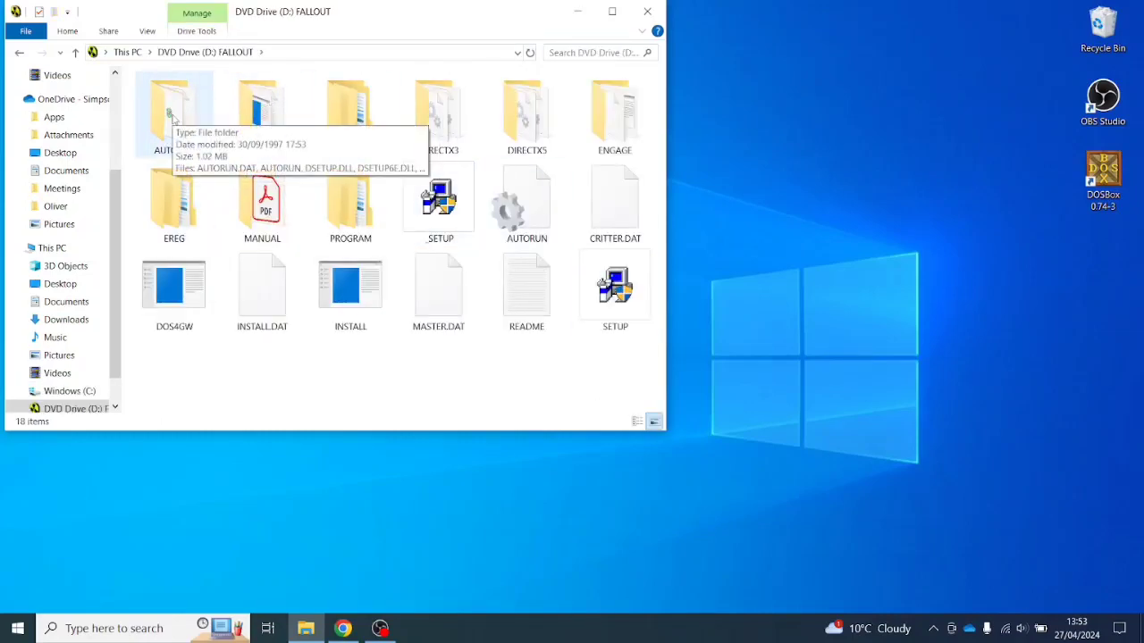
{"action": "double_click", "coordinate": [175, 107]}
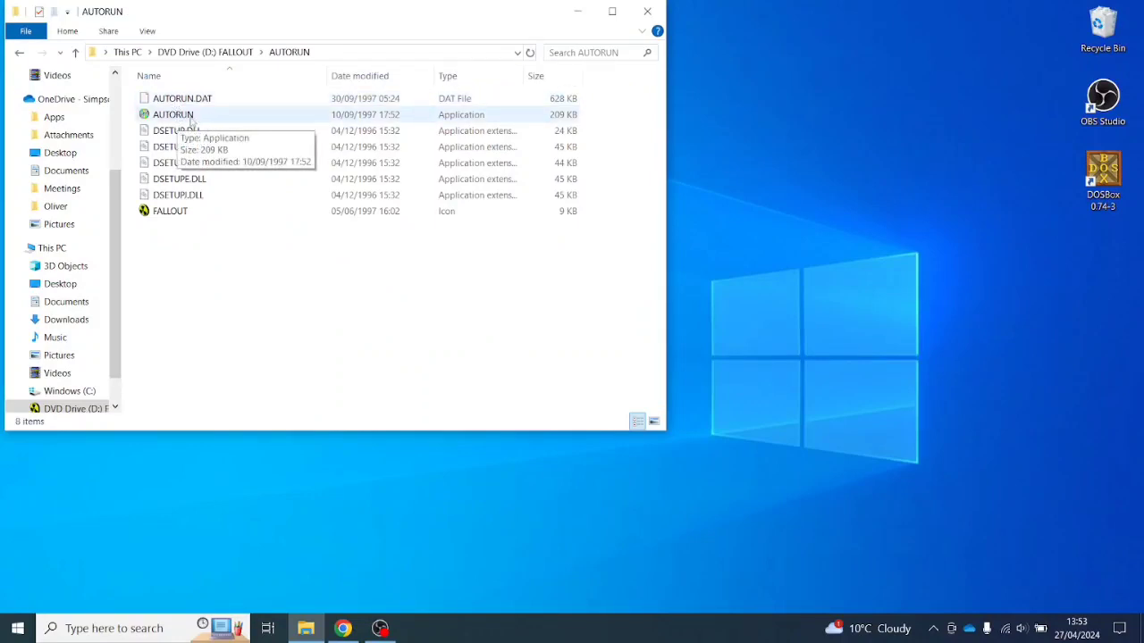
{"action": "double_click", "coordinate": [216, 118]}
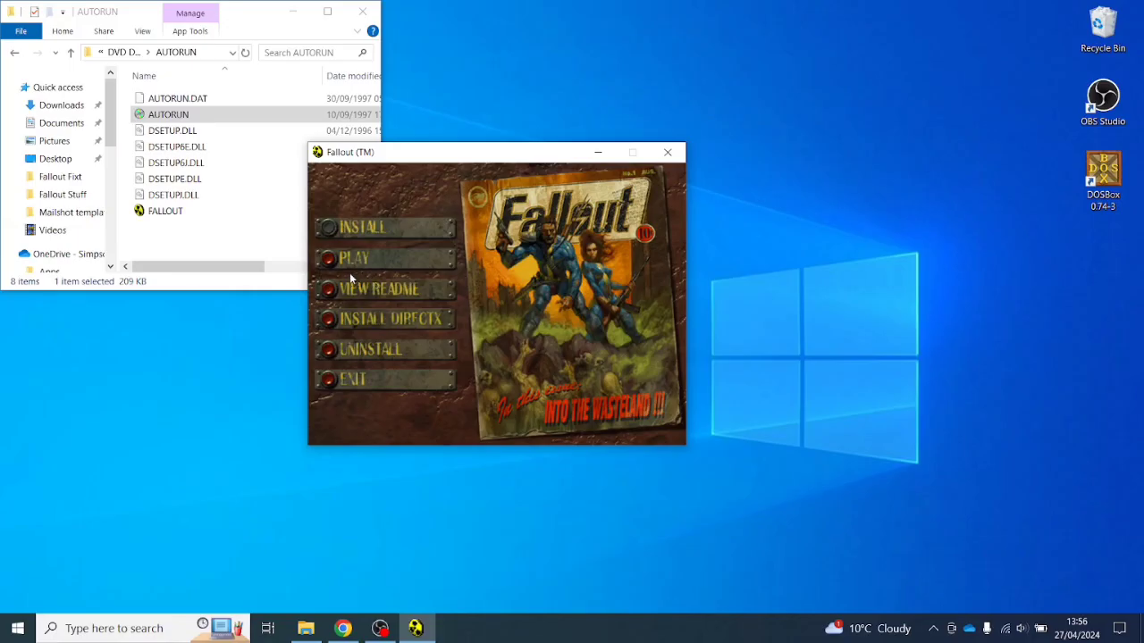
- Start the game from the Fallout launcher, postponing the electronic registration and forfeiting its offers
{"action": "left_click", "coordinate": [331, 261]}
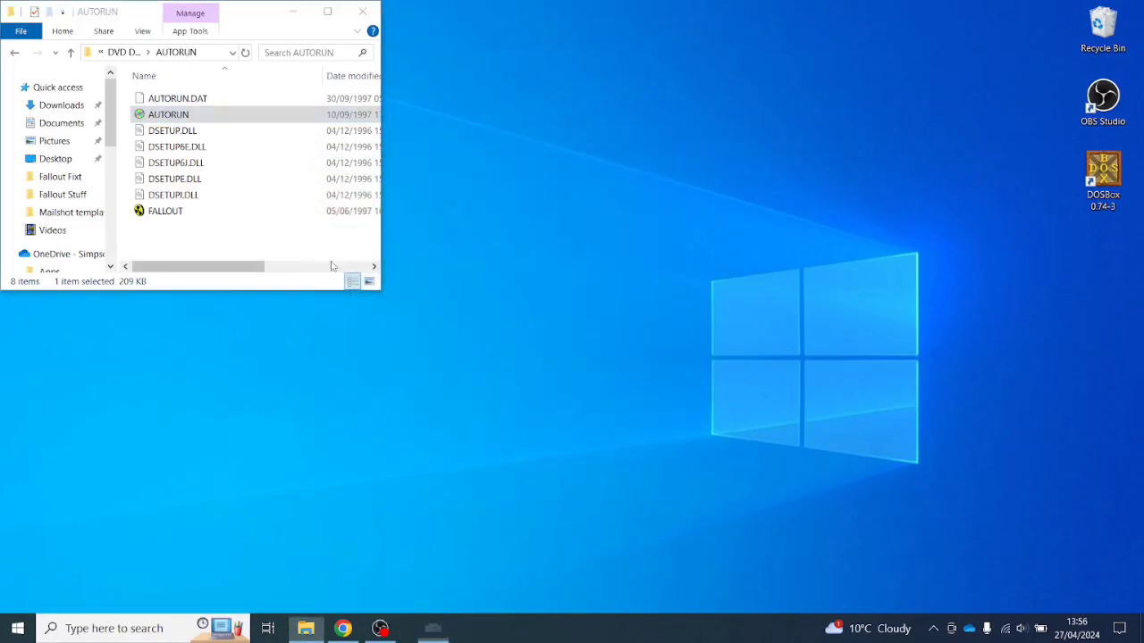
{"action": "left_click", "coordinate": [625, 390]}
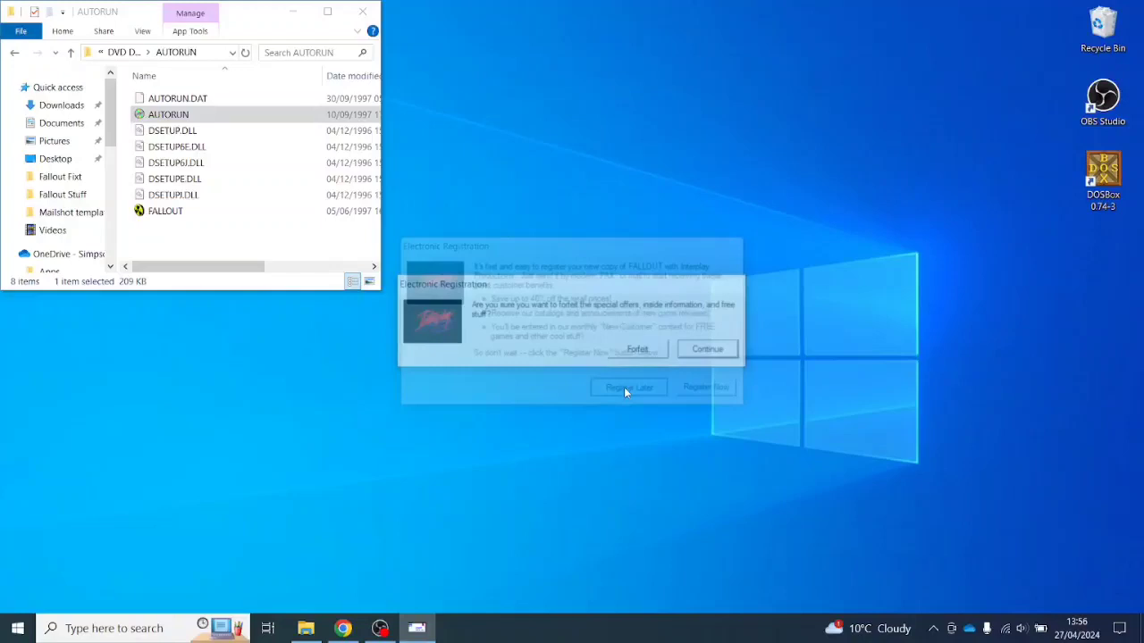
{"action": "left_click", "coordinate": [638, 349]}
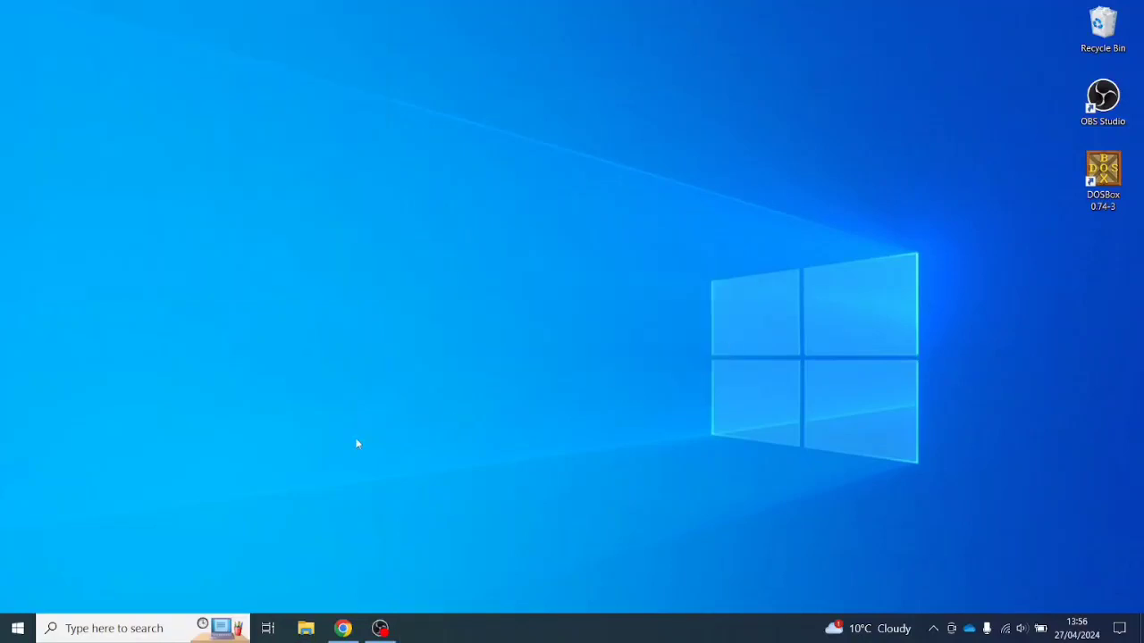
- Open a new File Explorer window on the Fallout Stuff folder
{"action": "left_click", "coordinate": [17, 628]}
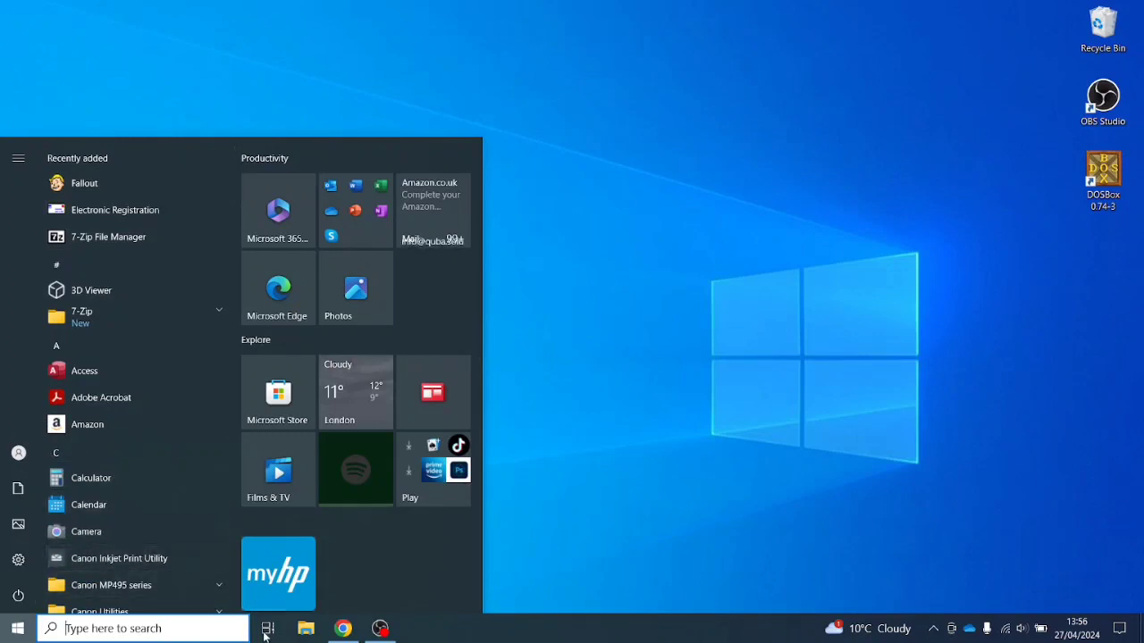
{"action": "left_click", "coordinate": [306, 629]}
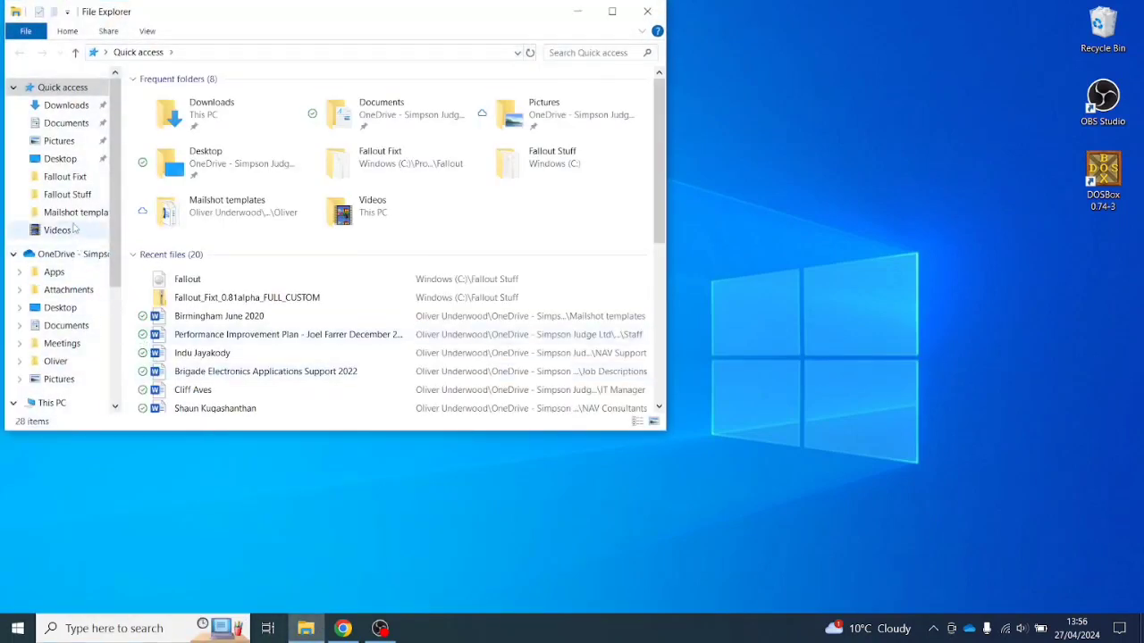
{"action": "left_click", "coordinate": [74, 196]}
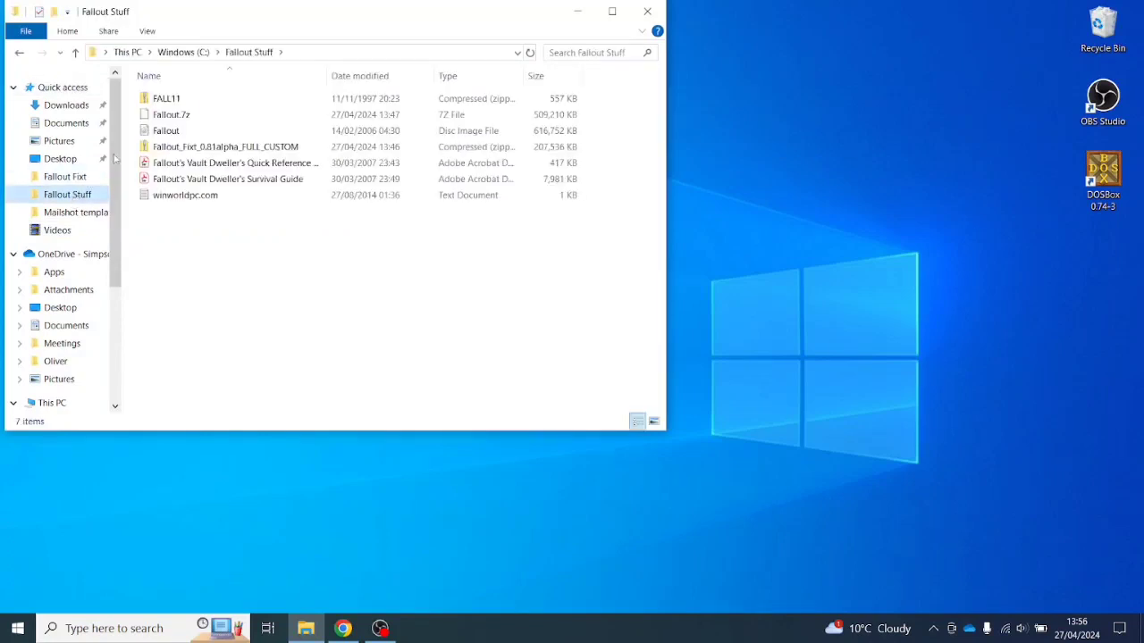
{"action": "right_click", "coordinate": [190, 154]}
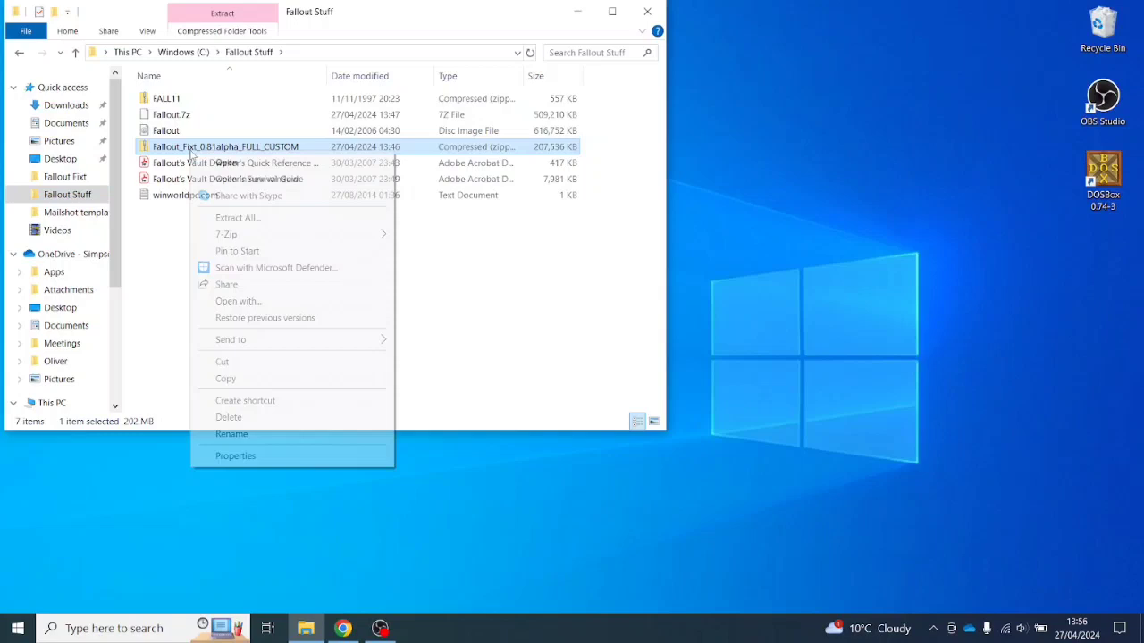
{"action": "left_click", "coordinate": [238, 219]}
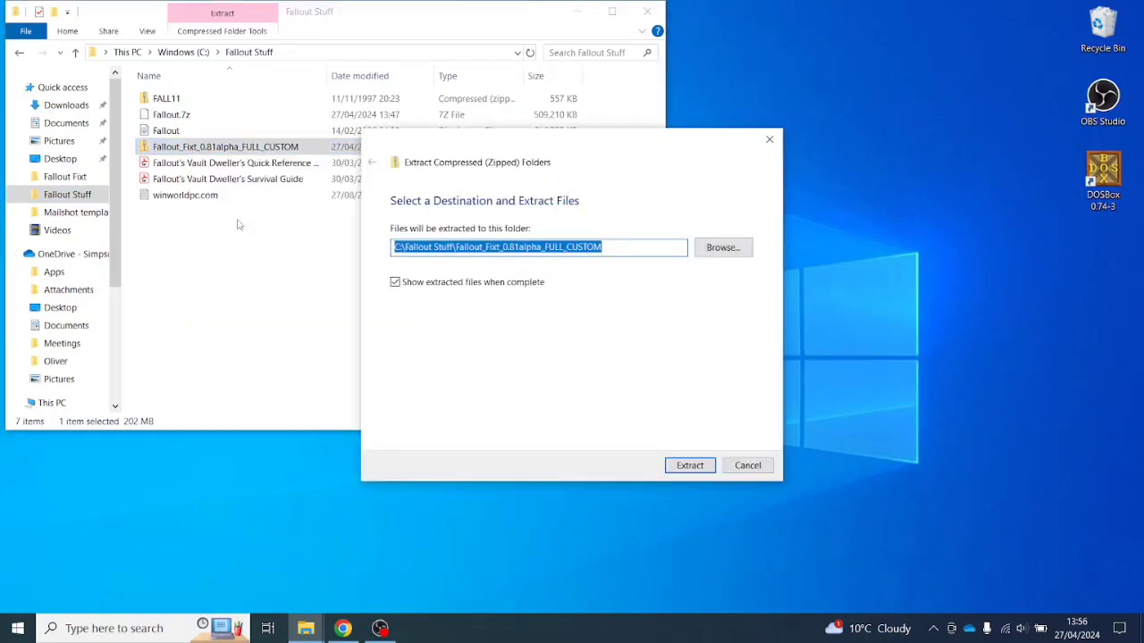
{"action": "left_click", "coordinate": [742, 466]}
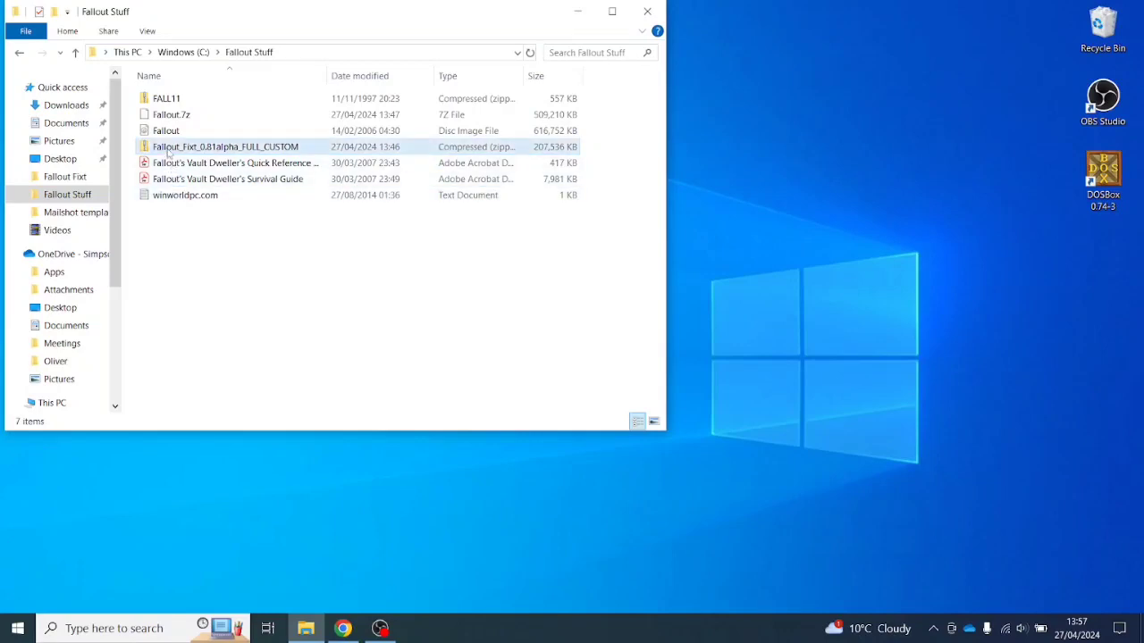
- Run the Fallout Fixt installer from inside the Fallout_Fixt_0.81alpha_FULL_CUSTOM zip, with English as the setup language
{"action": "double_click", "coordinate": [169, 149]}
{"action": "left_click", "coordinate": [172, 104]}
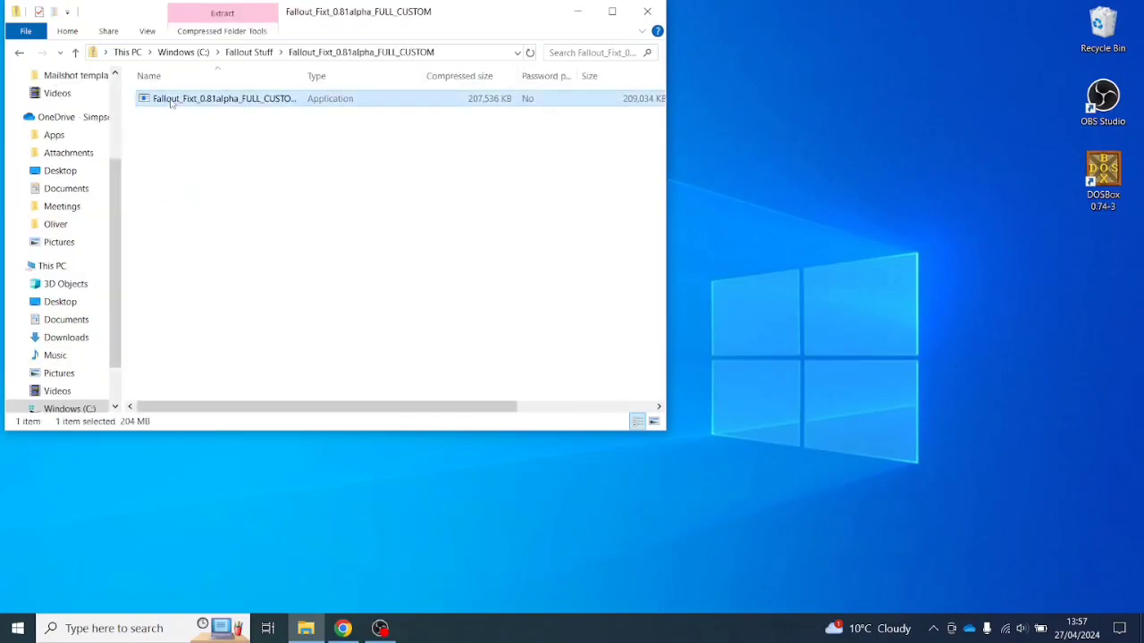
{"action": "right_click", "coordinate": [171, 104]}
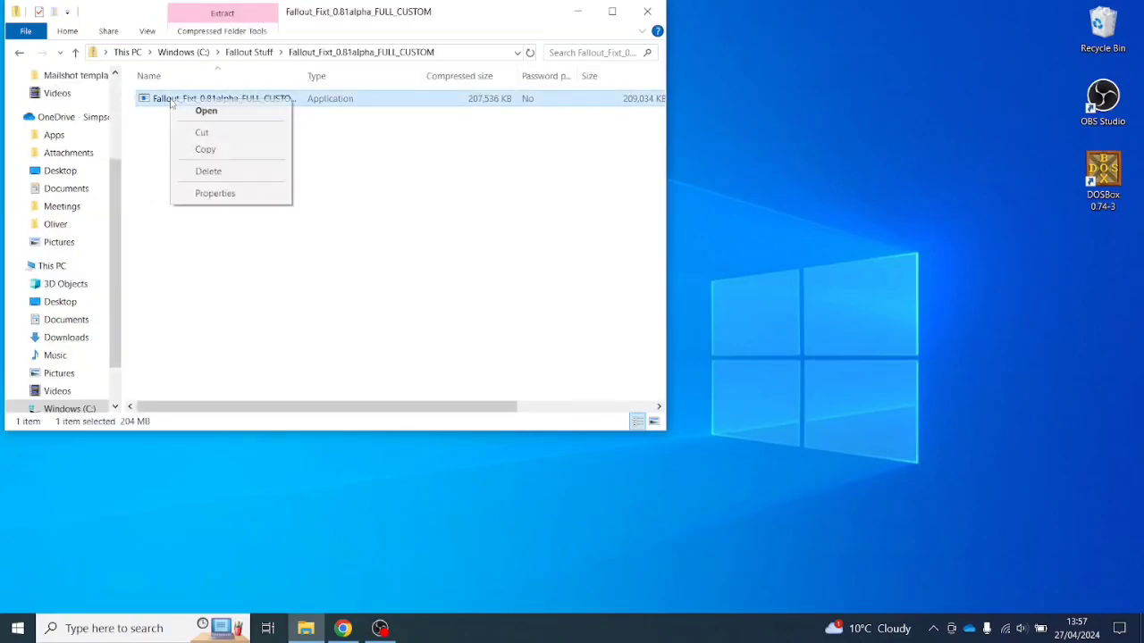
{"action": "left_click", "coordinate": [210, 110]}
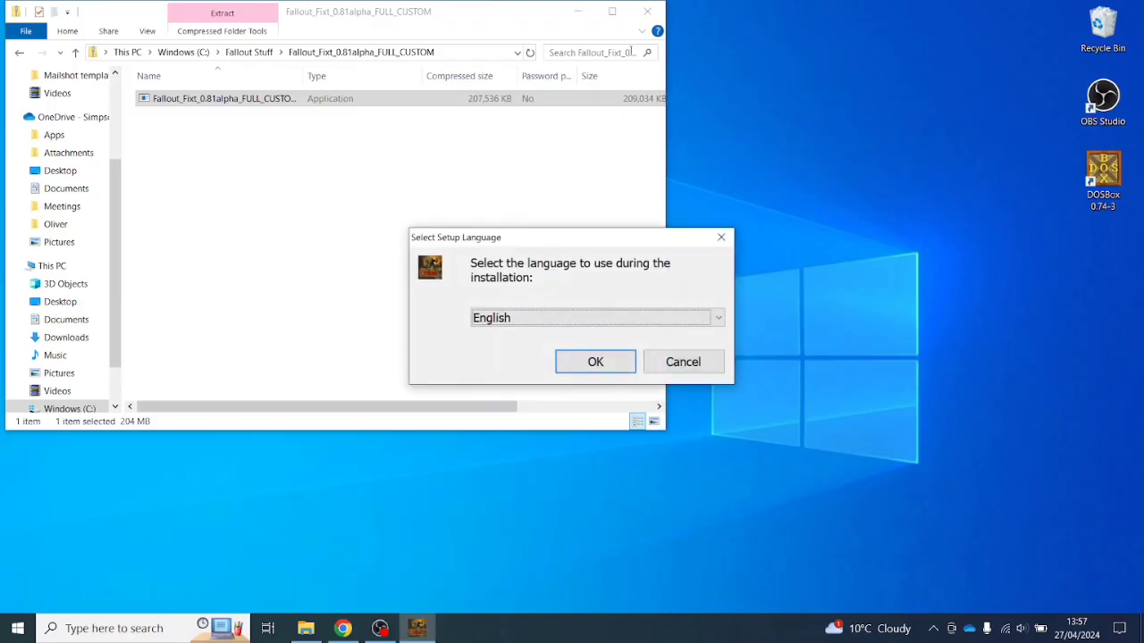
{"action": "left_click", "coordinate": [579, 11]}
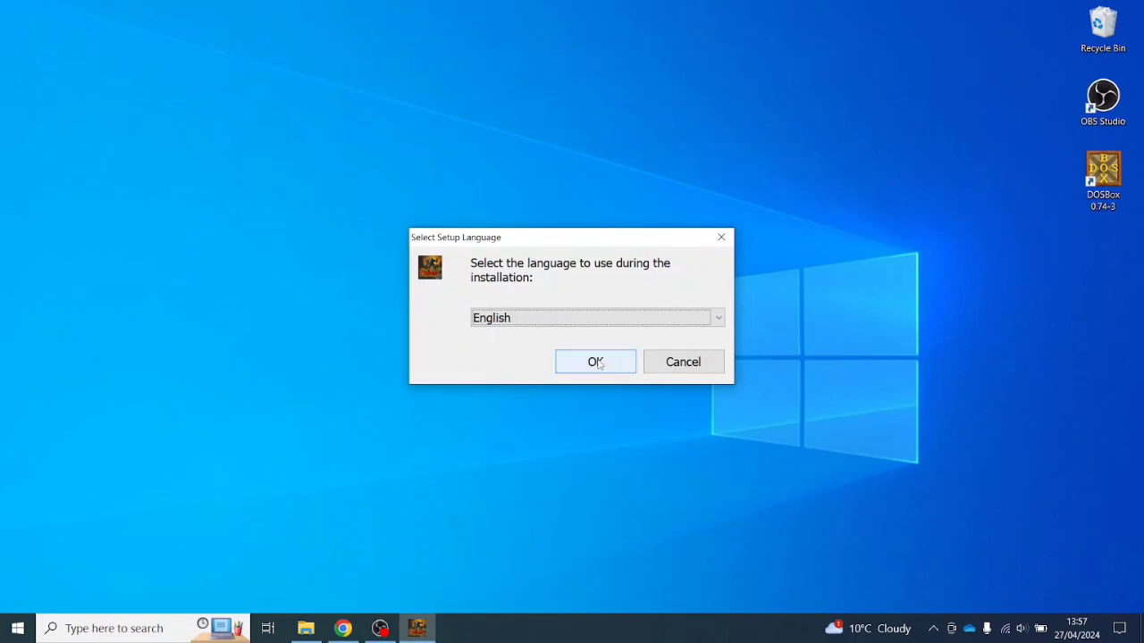
{"action": "left_click", "coordinate": [597, 361]}
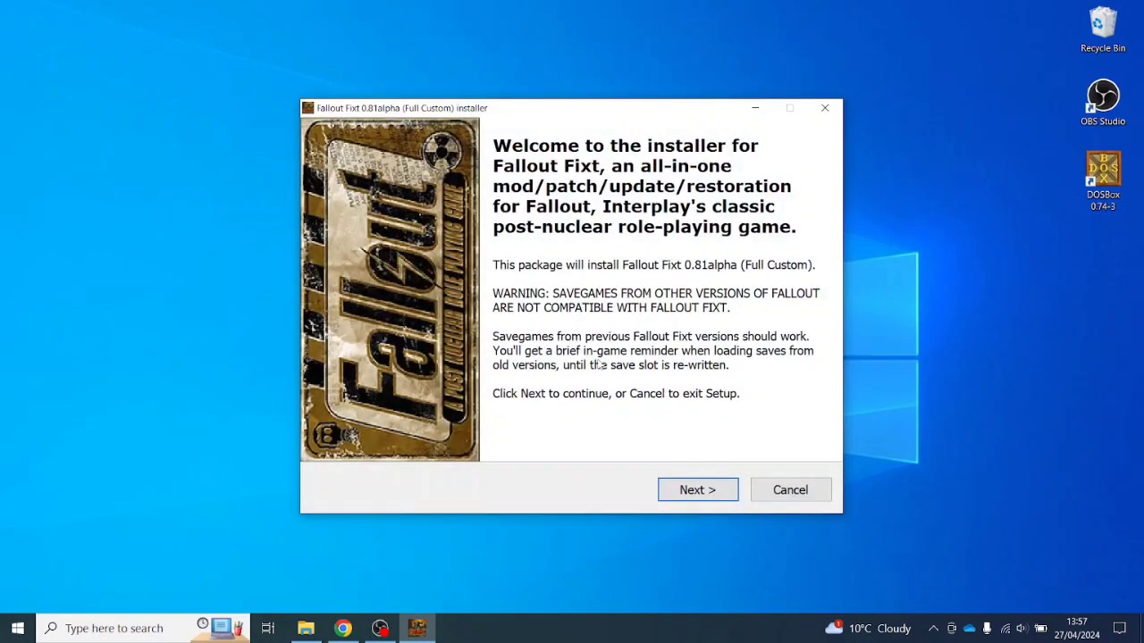
- Accept the Fallout Fixt license by confirming the Fallout 1 data is backed up, and proceed to the destination selection
{"action": "left_click", "coordinate": [722, 498]}
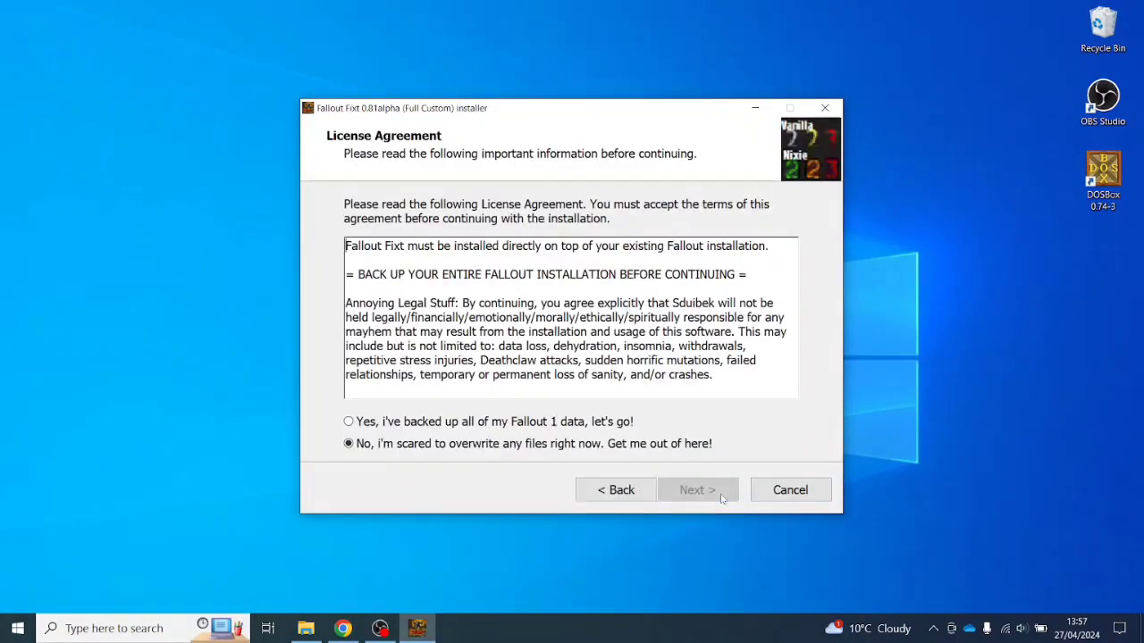
{"action": "left_click", "coordinate": [349, 423]}
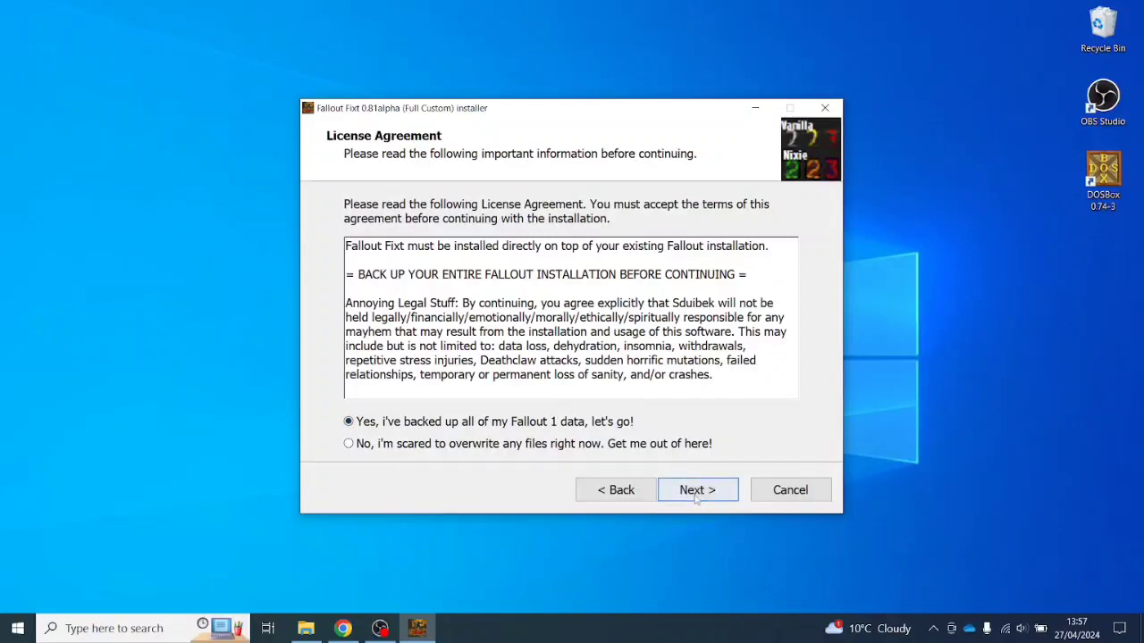
{"action": "left_click", "coordinate": [724, 495]}
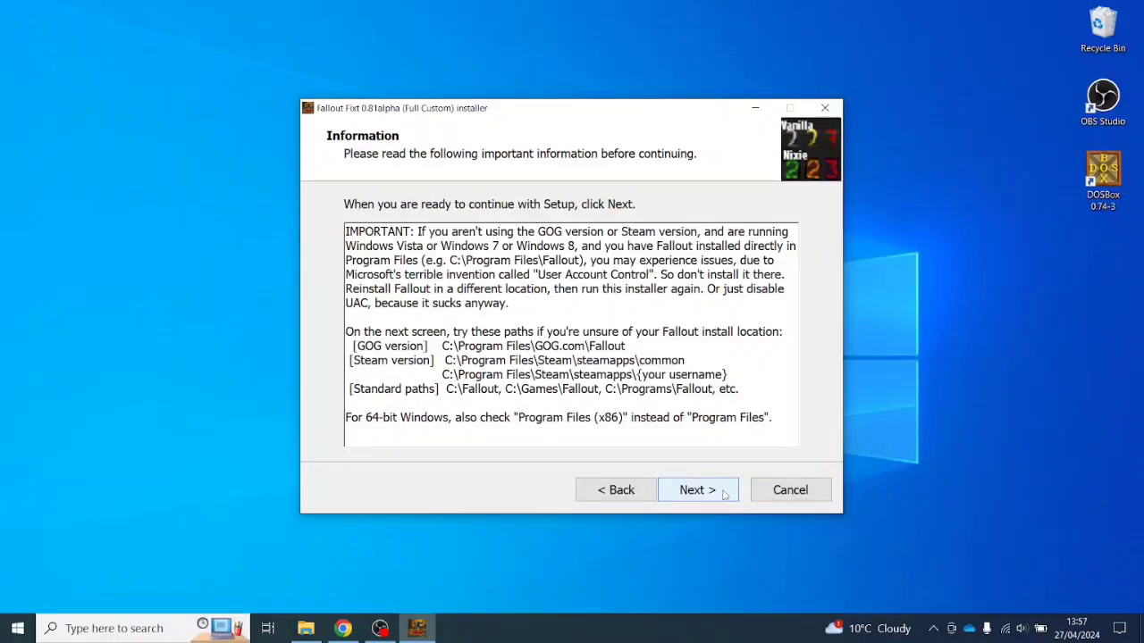
{"action": "left_click", "coordinate": [723, 495]}
- Set the Fallout Fixt destination folder to C:\Program Files\Interplay\Fallout and proceed to the component selection
{"action": "left_click", "coordinate": [749, 272]}
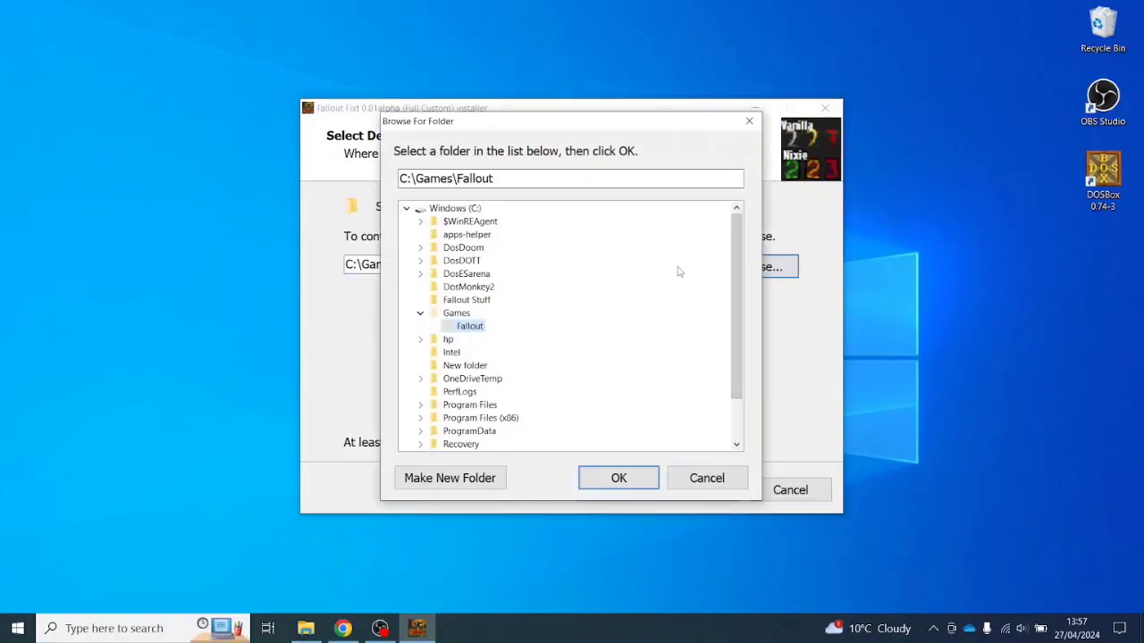
{"action": "left_click", "coordinate": [445, 211]}
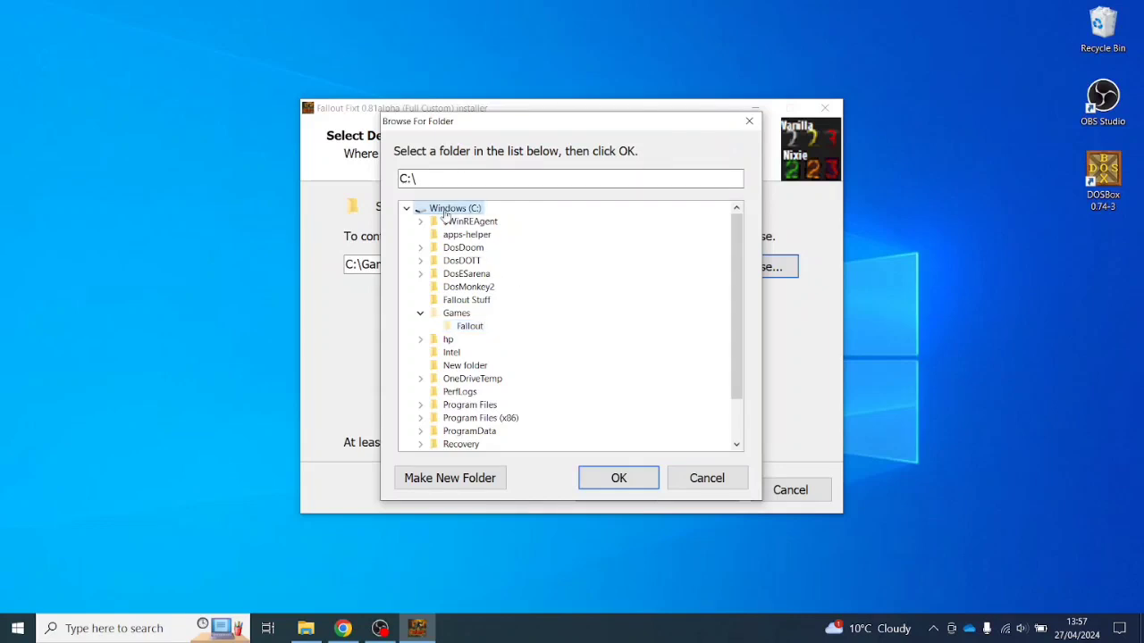
{"action": "scroll", "coordinate": [451, 384], "scroll_direction": "down", "scroll_amount": 2}
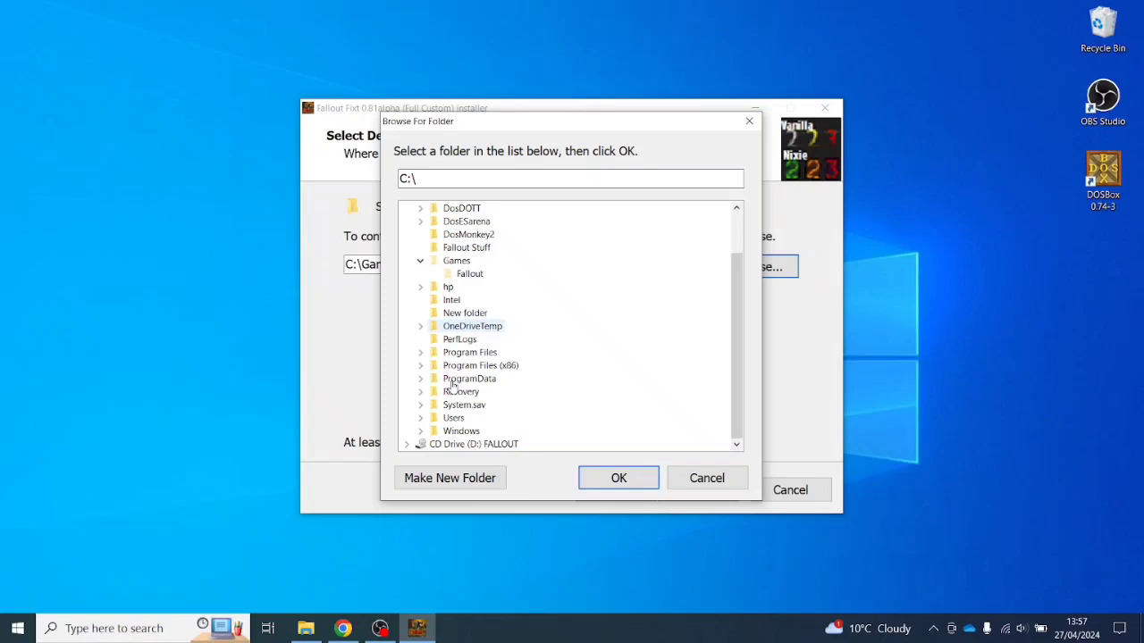
{"action": "scroll", "coordinate": [456, 393], "scroll_direction": "up", "scroll_amount": 2}
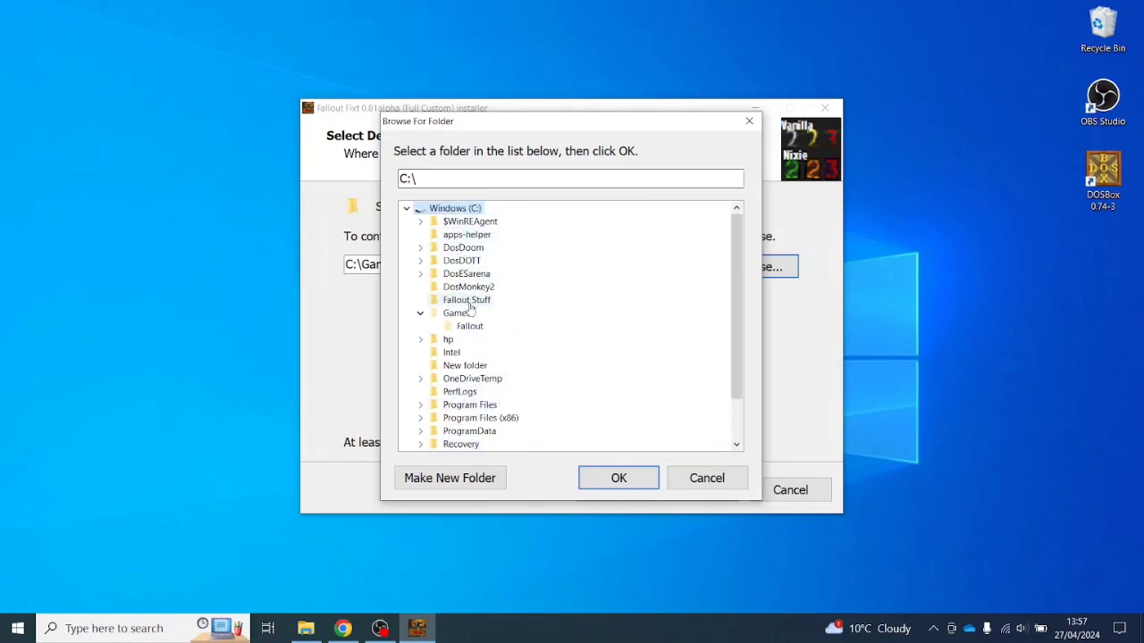
{"action": "scroll", "coordinate": [476, 407], "scroll_direction": "down", "scroll_amount": 1}
{"action": "left_click", "coordinate": [478, 382]}
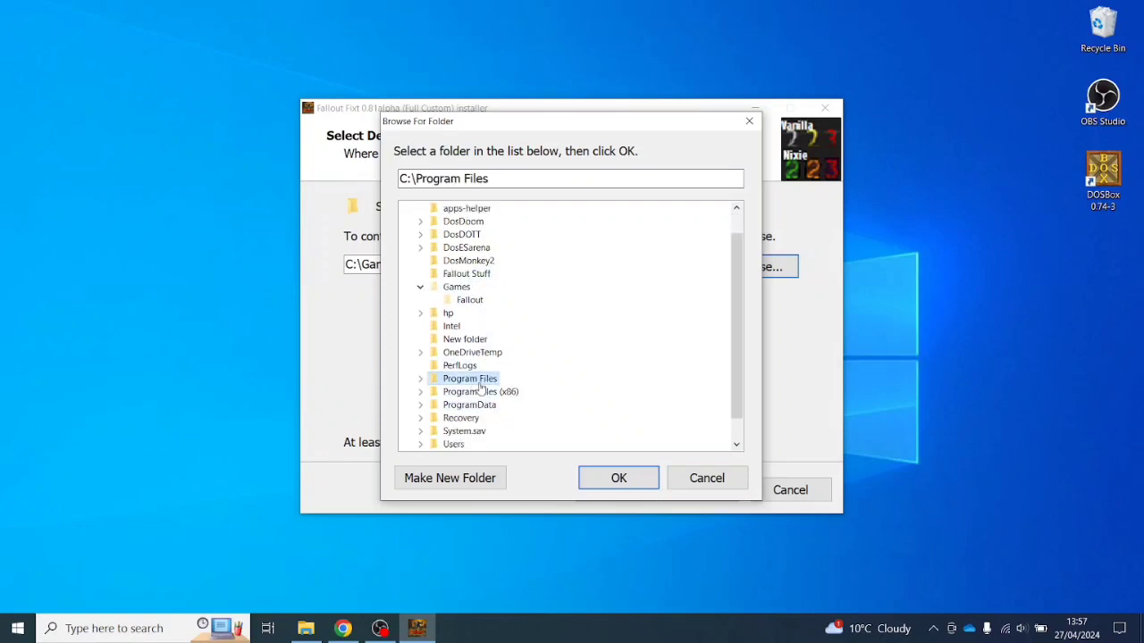
{"action": "double_click", "coordinate": [479, 381]}
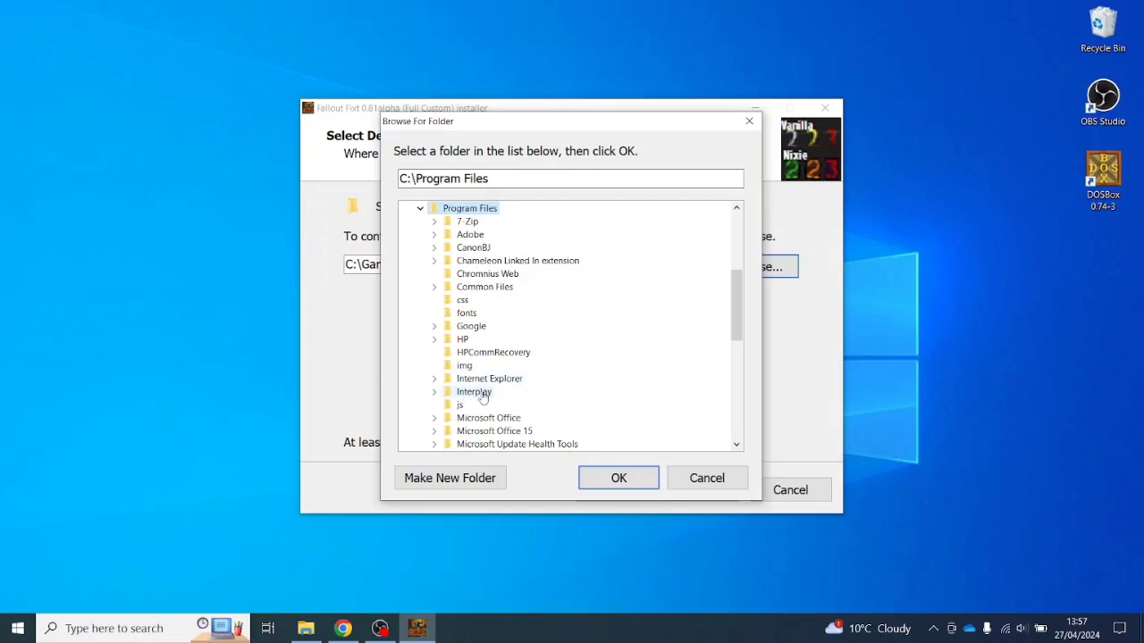
{"action": "double_click", "coordinate": [474, 393]}
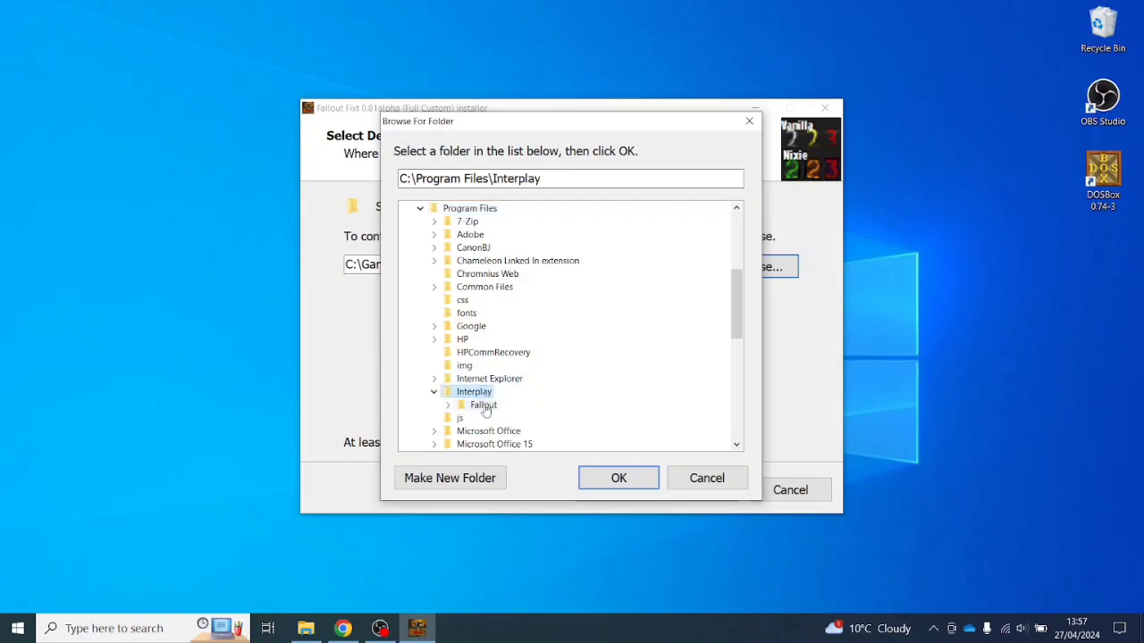
{"action": "left_click", "coordinate": [484, 405]}
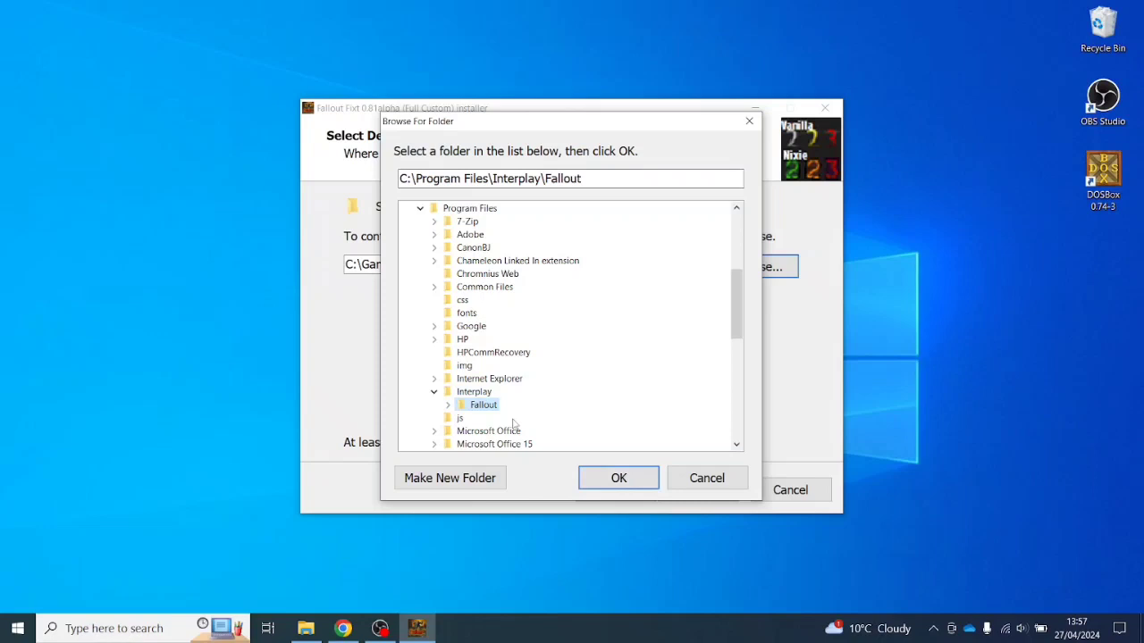
{"action": "left_click", "coordinate": [629, 478]}
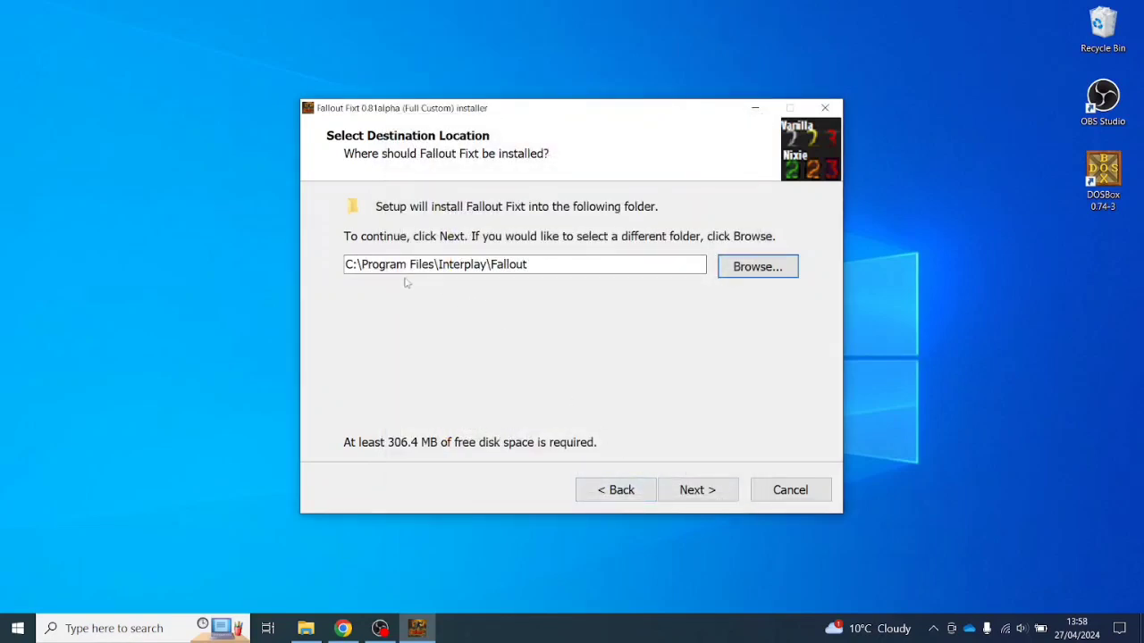
{"action": "left_click", "coordinate": [707, 494]}
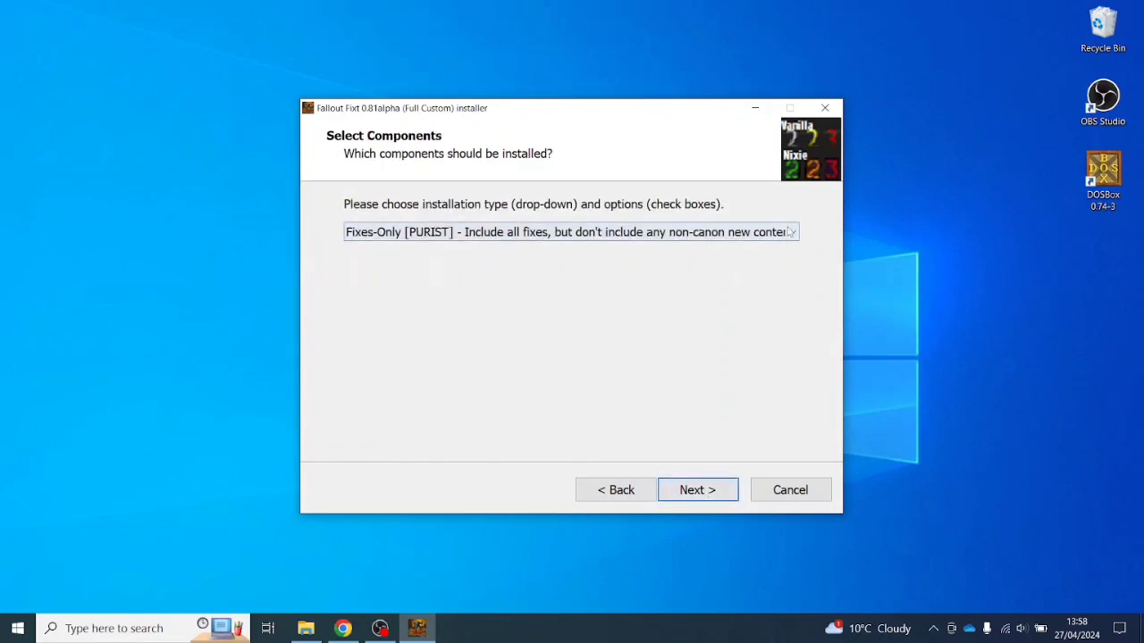
- Choose the Full [NO PURISTS ALLOWED] installation type and continue to the Start Menu folder selection
{"action": "left_click", "coordinate": [625, 233]}
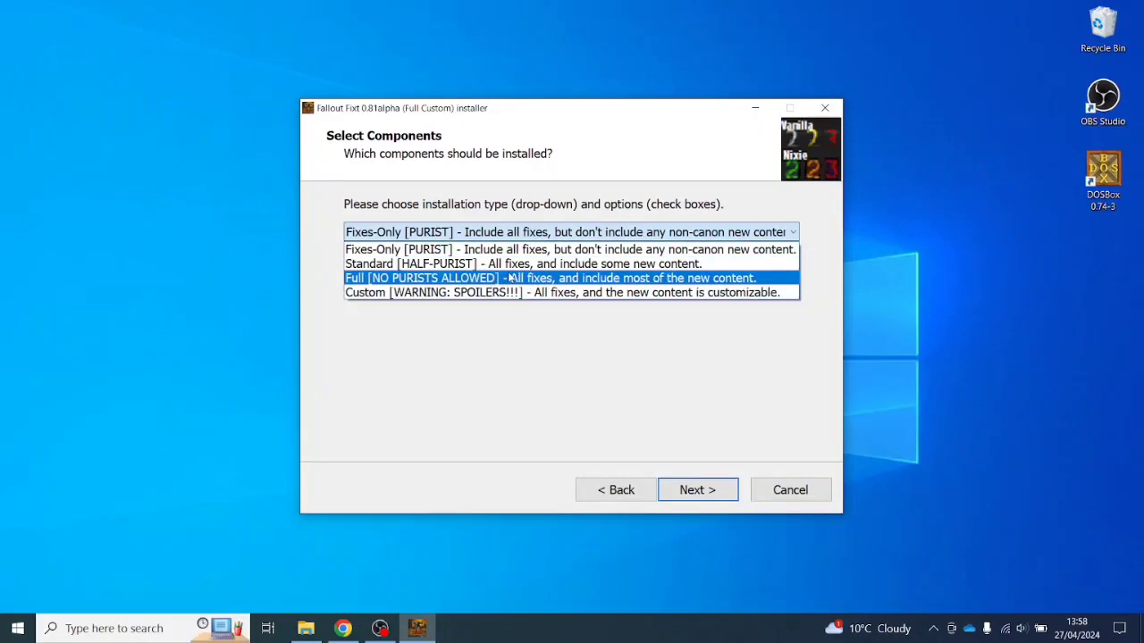
{"action": "left_click", "coordinate": [495, 251]}
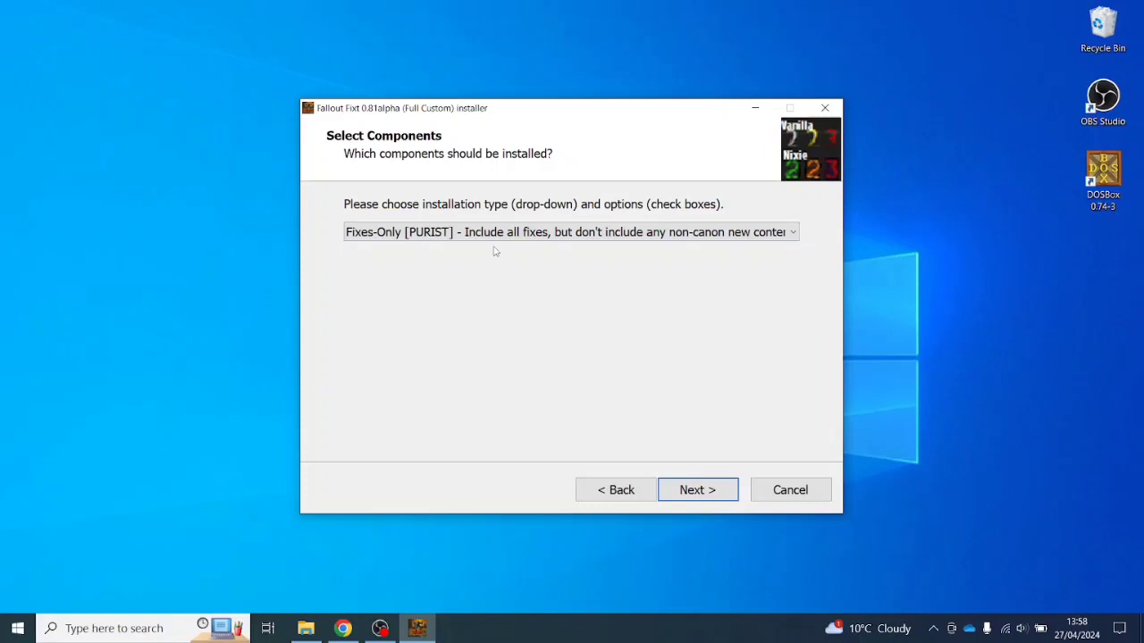
{"action": "left_click", "coordinate": [495, 234]}
{"action": "left_click", "coordinate": [497, 280]}
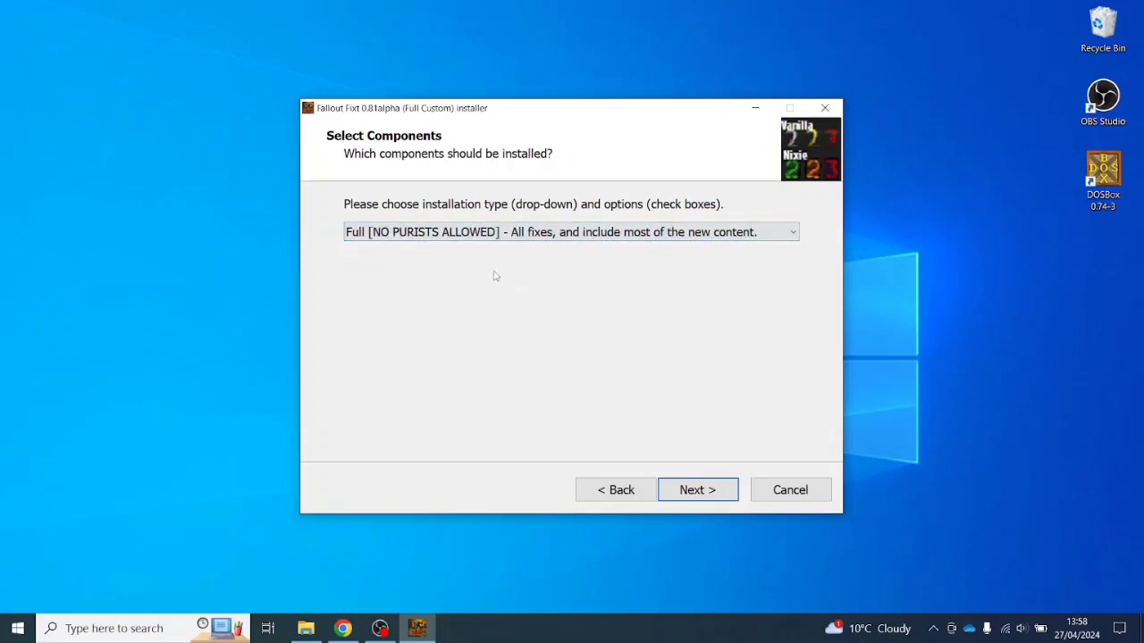
{"action": "left_click", "coordinate": [702, 493]}
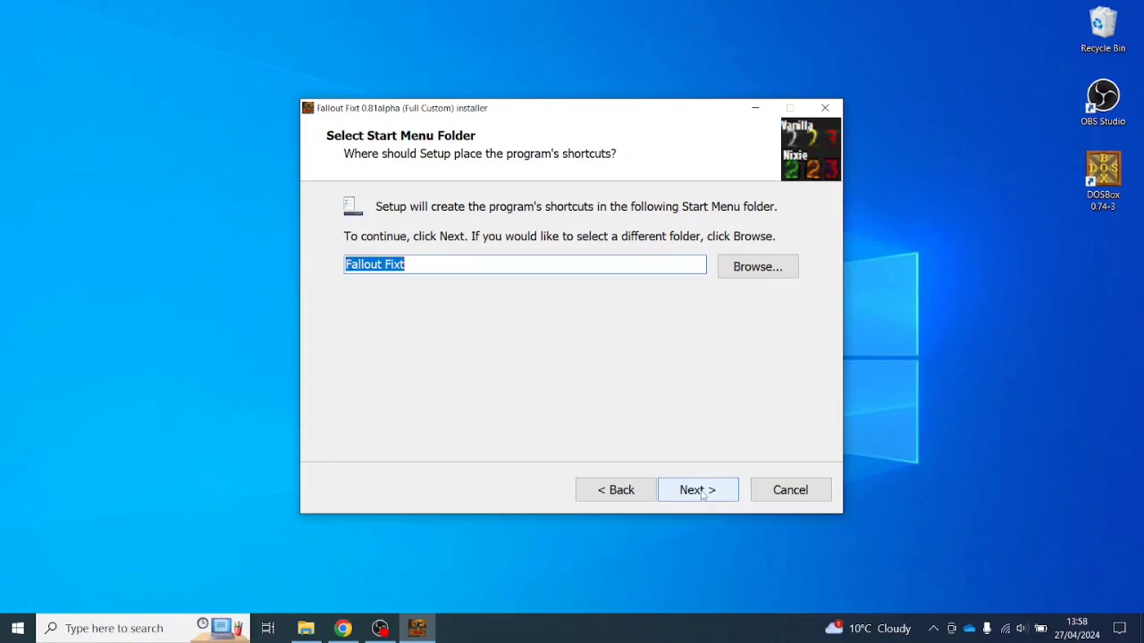
- Accept the Fallout Fixt Start Menu folder and the default additional tasks, and start the installation
{"action": "left_click", "coordinate": [701, 493]}
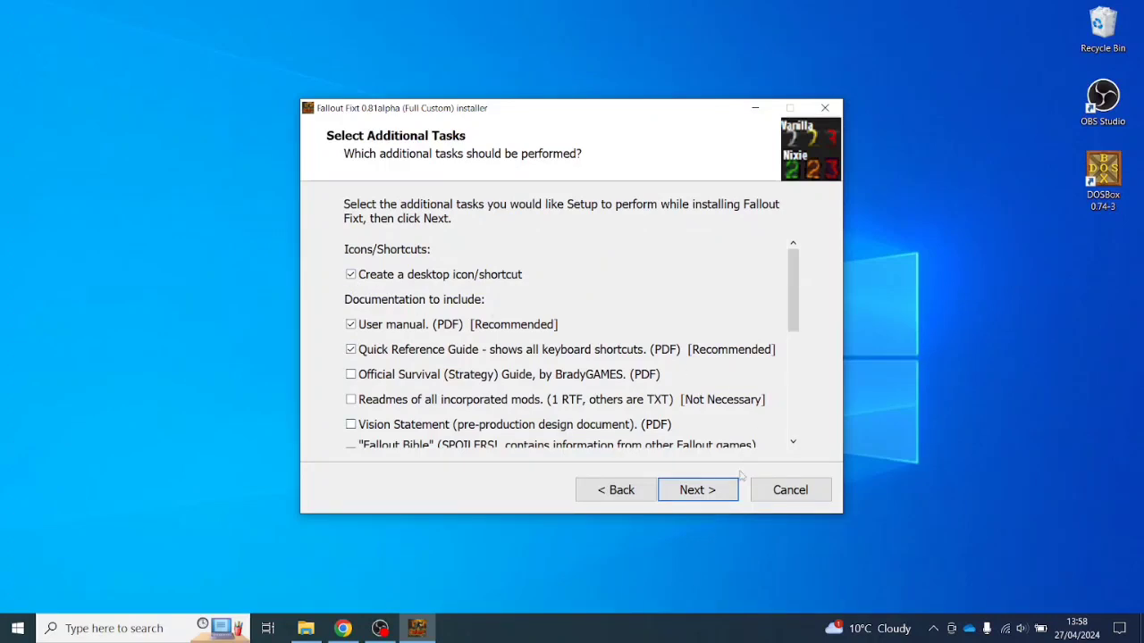
{"action": "left_click", "coordinate": [706, 491]}
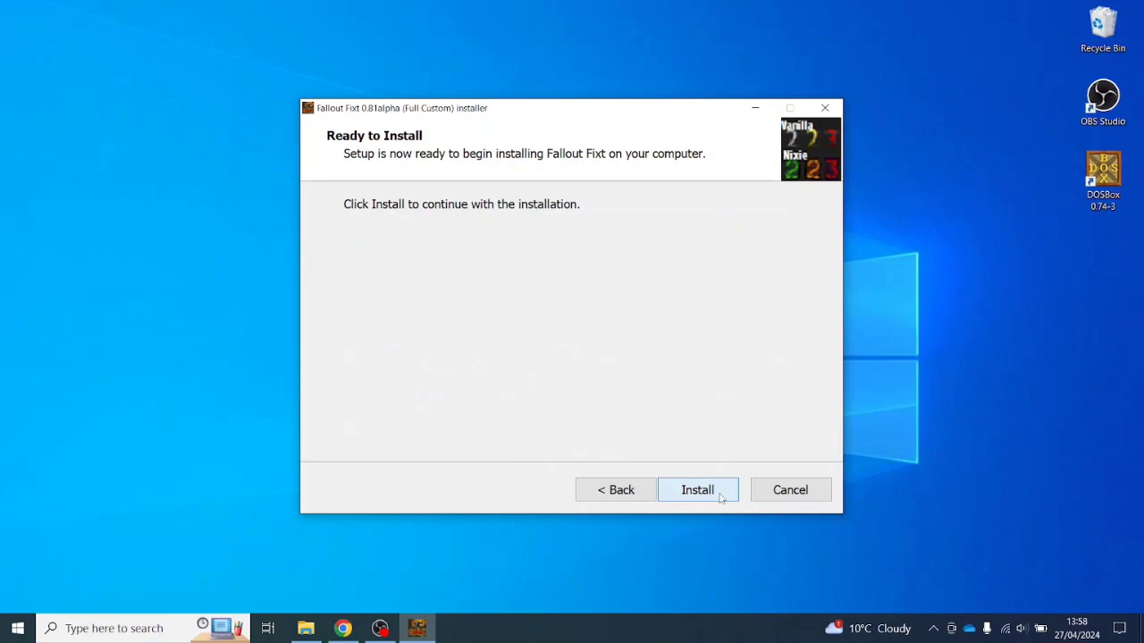
{"action": "left_click", "coordinate": [720, 495]}
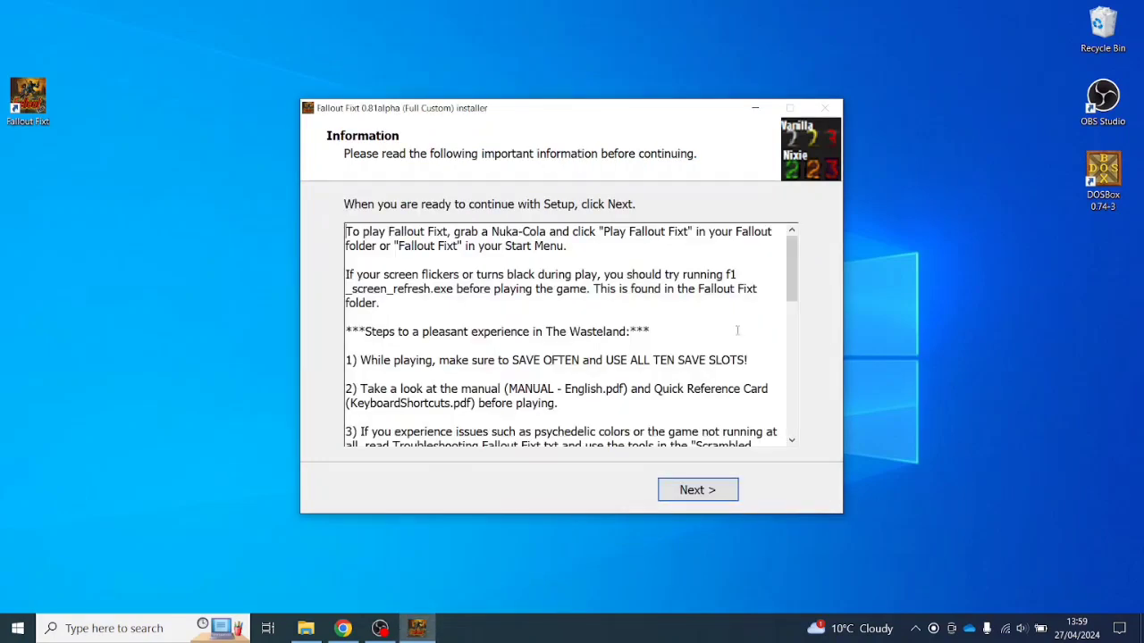
- Go through the post-installation information and finish the Fallout Fixt setup
{"action": "left_click_drag", "start_coordinate": [795, 275], "coordinate": [796, 420]}
{"action": "left_click", "coordinate": [698, 490]}
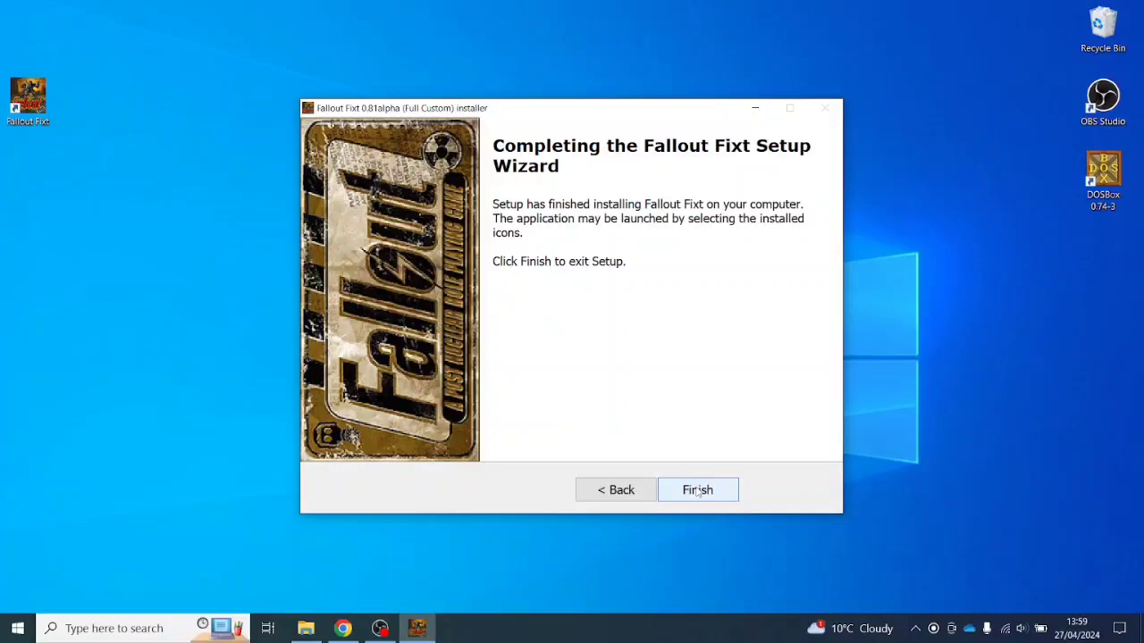
{"action": "left_click", "coordinate": [698, 490]}
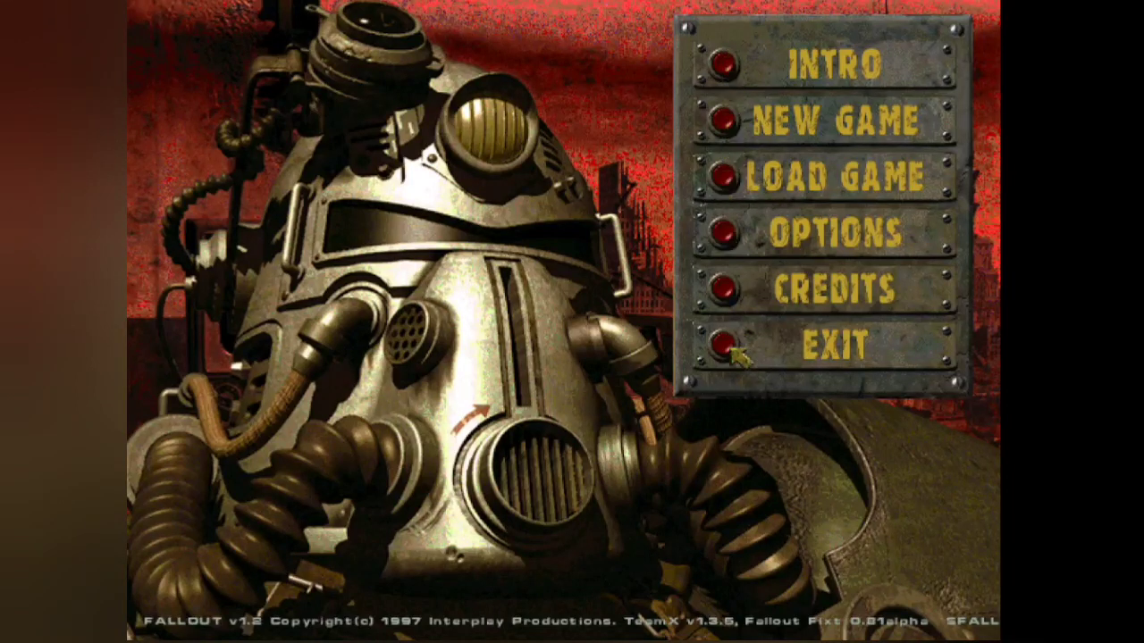
- In the game preferences, try the difficulty options and leave both Game Difficulty and Combat Difficulty at Normal
{"action": "left_click", "coordinate": [723, 233]}
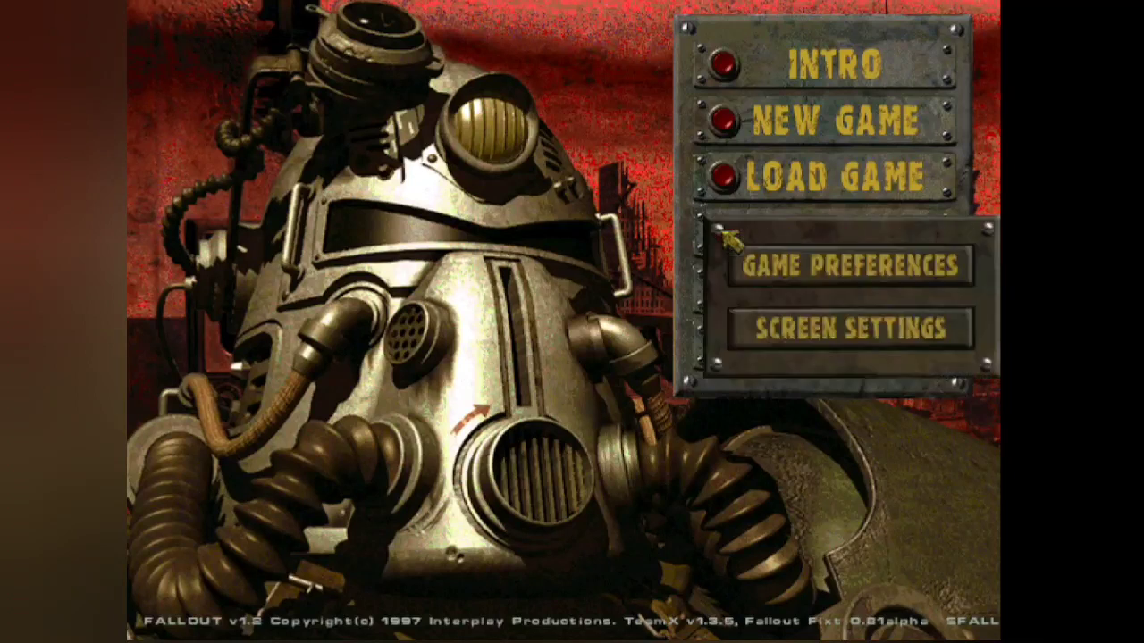
{"action": "left_click", "coordinate": [790, 265]}
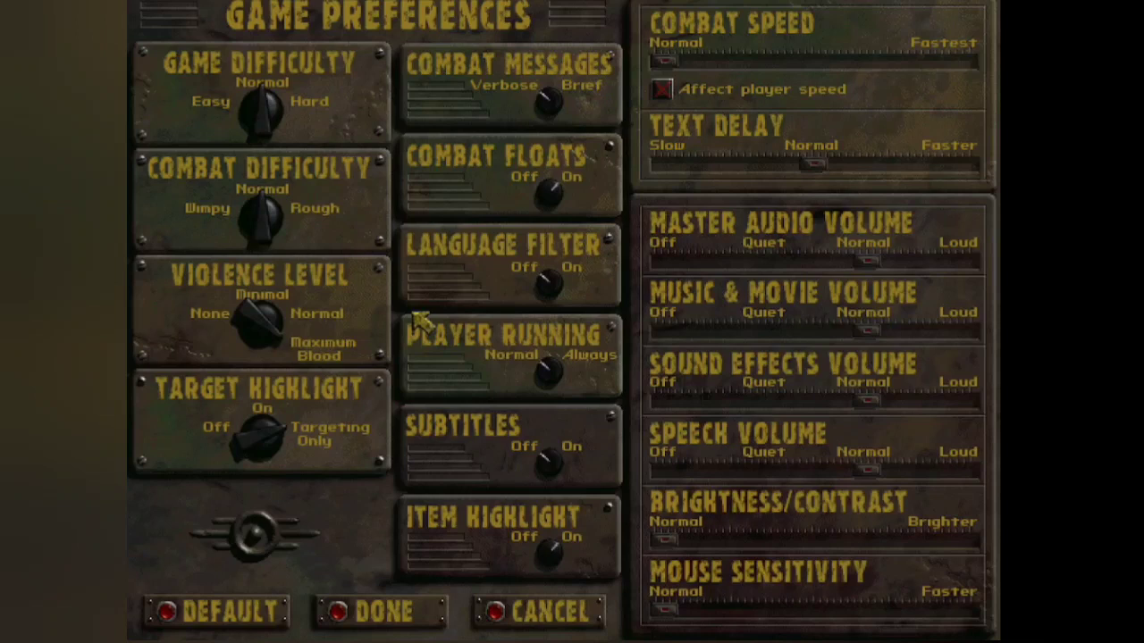
{"action": "left_click", "coordinate": [319, 102]}
{"action": "left_click", "coordinate": [203, 107]}
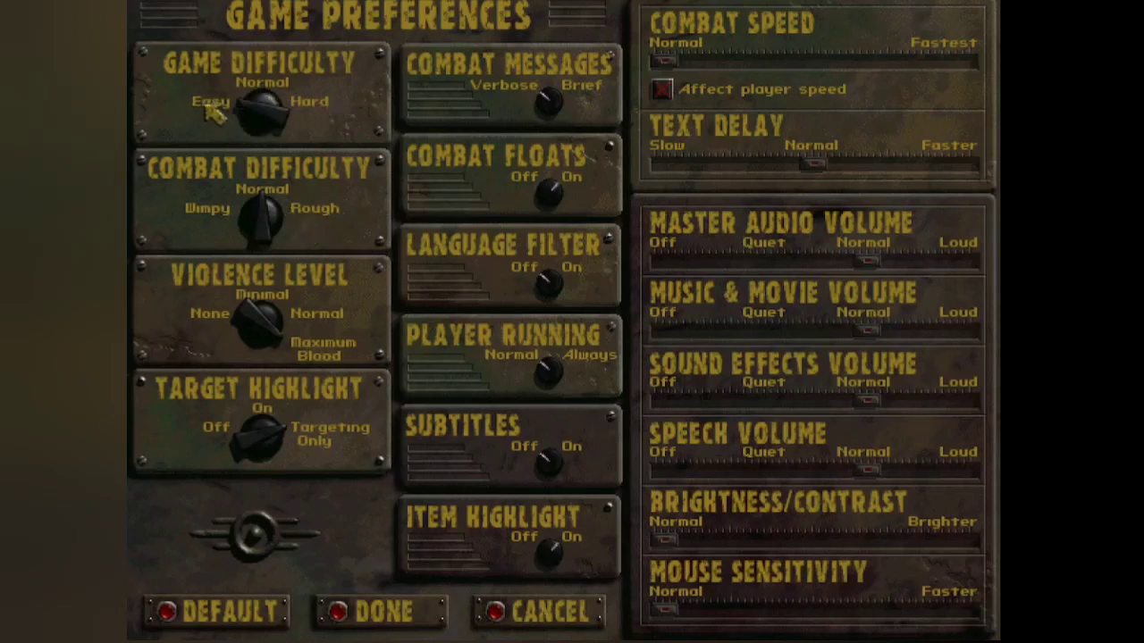
{"action": "left_click", "coordinate": [273, 83]}
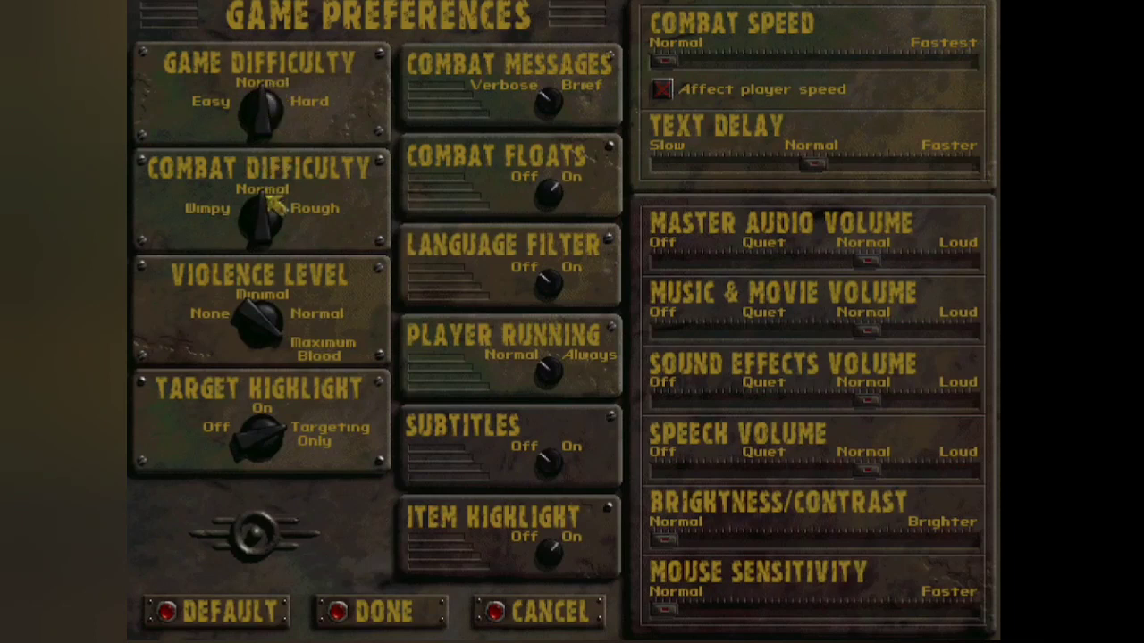
{"action": "left_click", "coordinate": [205, 214]}
{"action": "left_click", "coordinate": [295, 185]}
{"action": "left_click", "coordinate": [279, 191]}
- Set the Violence Level to Maximum Blood and save the game preferences
{"action": "left_click", "coordinate": [273, 302]}
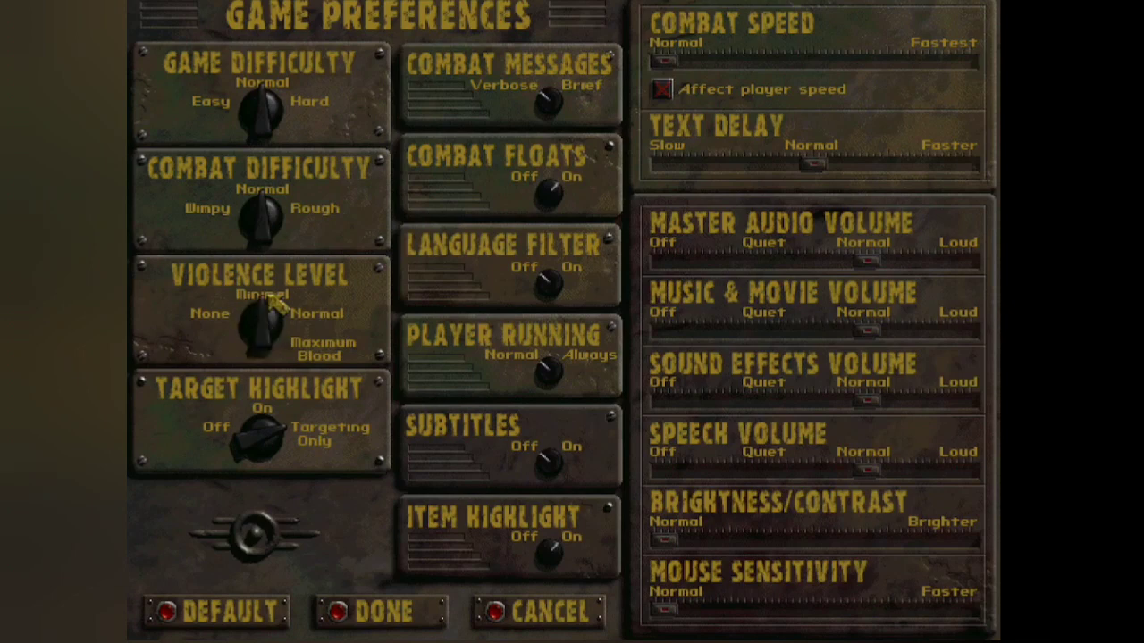
{"action": "left_click", "coordinate": [311, 353]}
{"action": "left_click", "coordinate": [346, 615]}
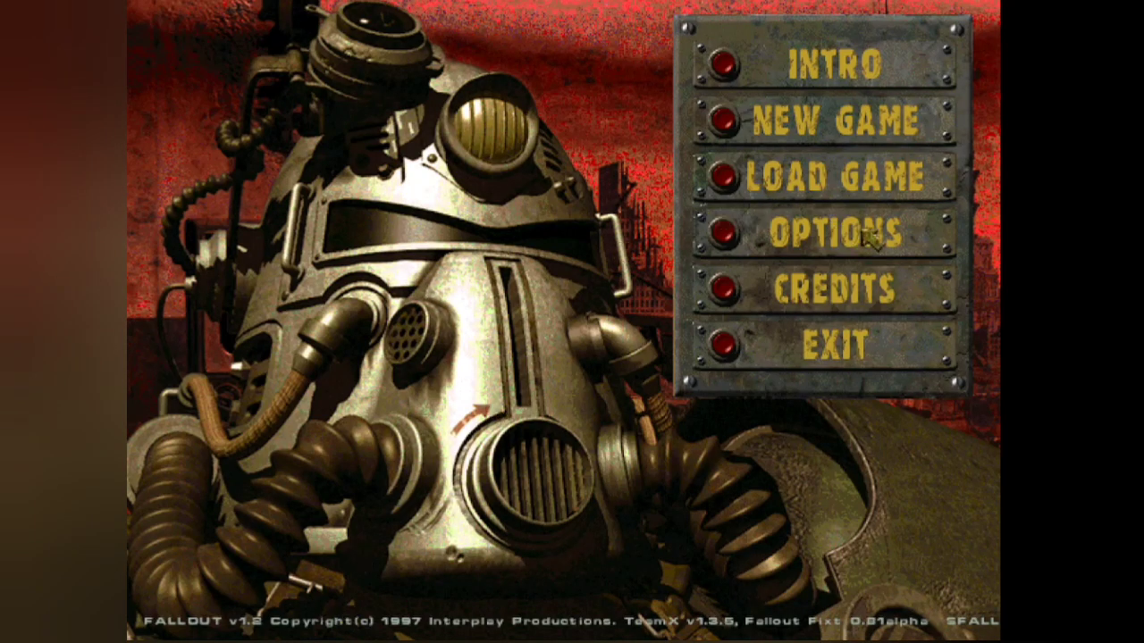
- Review the game's screen settings, including resolution, colors and refresh rate, and close them with the existing values accepted
{"action": "left_click", "coordinate": [733, 234]}
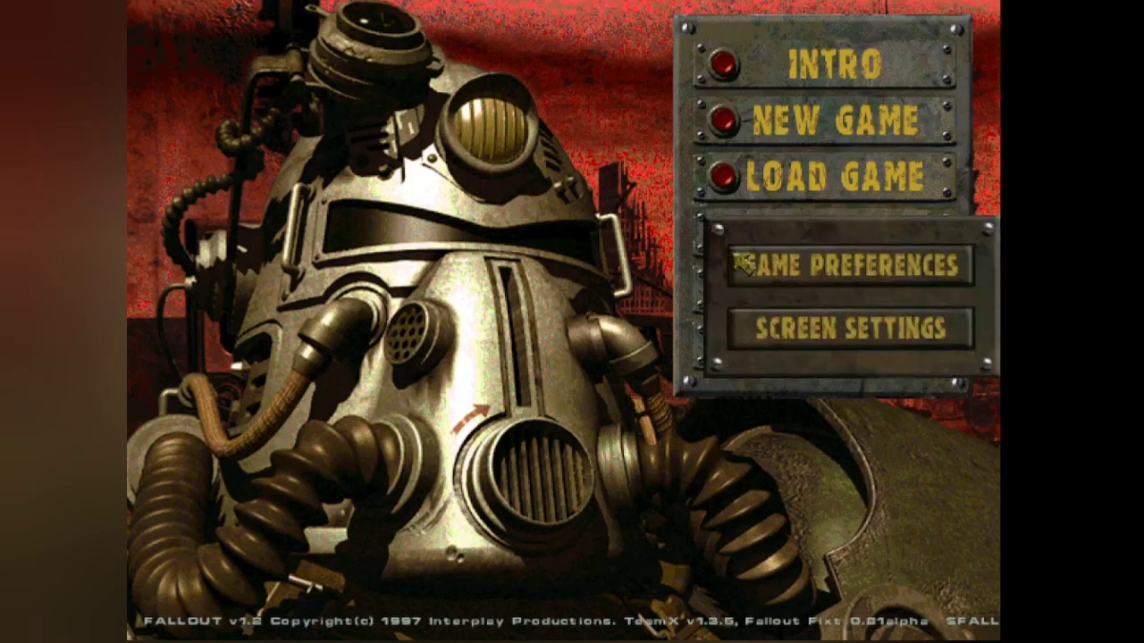
{"action": "left_click", "coordinate": [799, 327]}
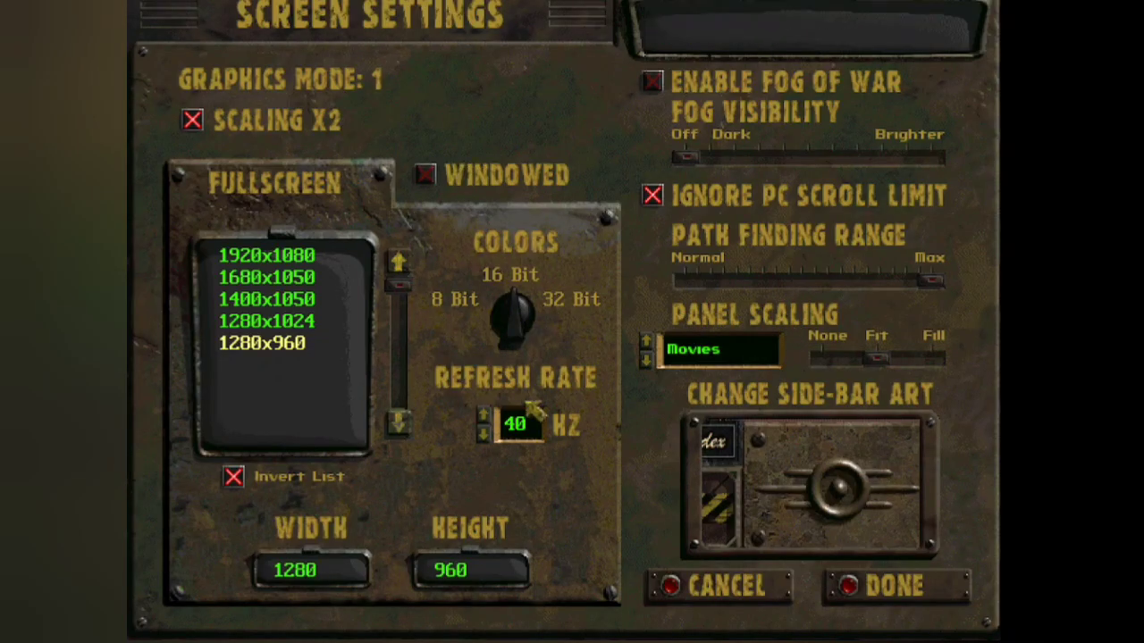
{"action": "left_click", "coordinate": [851, 589]}
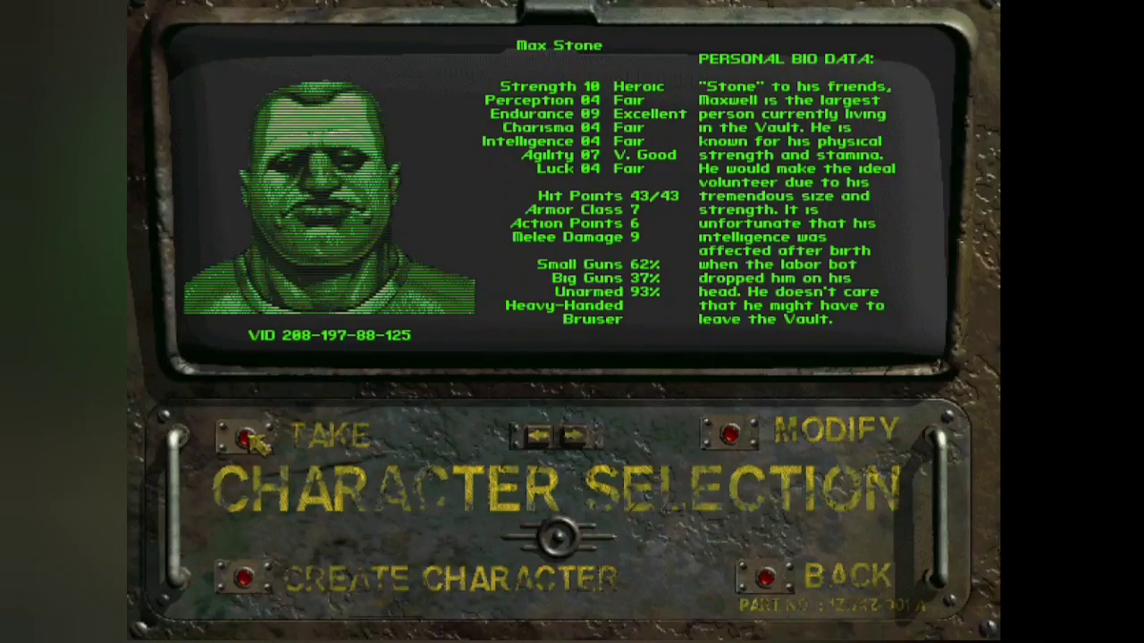
- Start the new game with the premade character Max Stone and walk him away from the Vault 13 door
{"action": "left_click", "coordinate": [247, 437]}
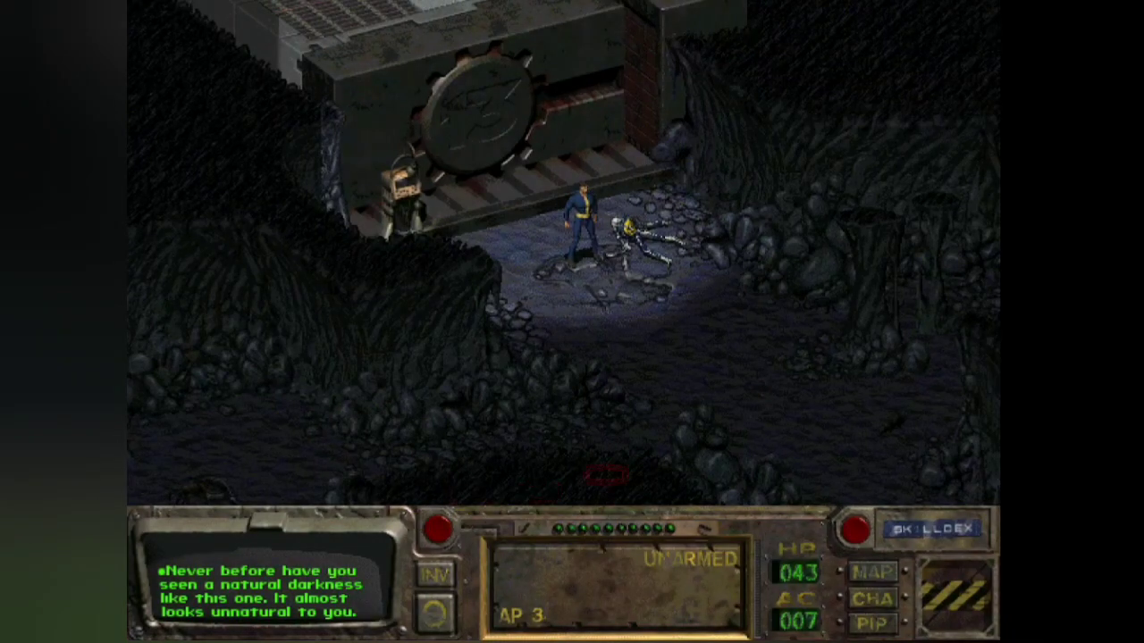
{"action": "left_click", "coordinate": [649, 311]}
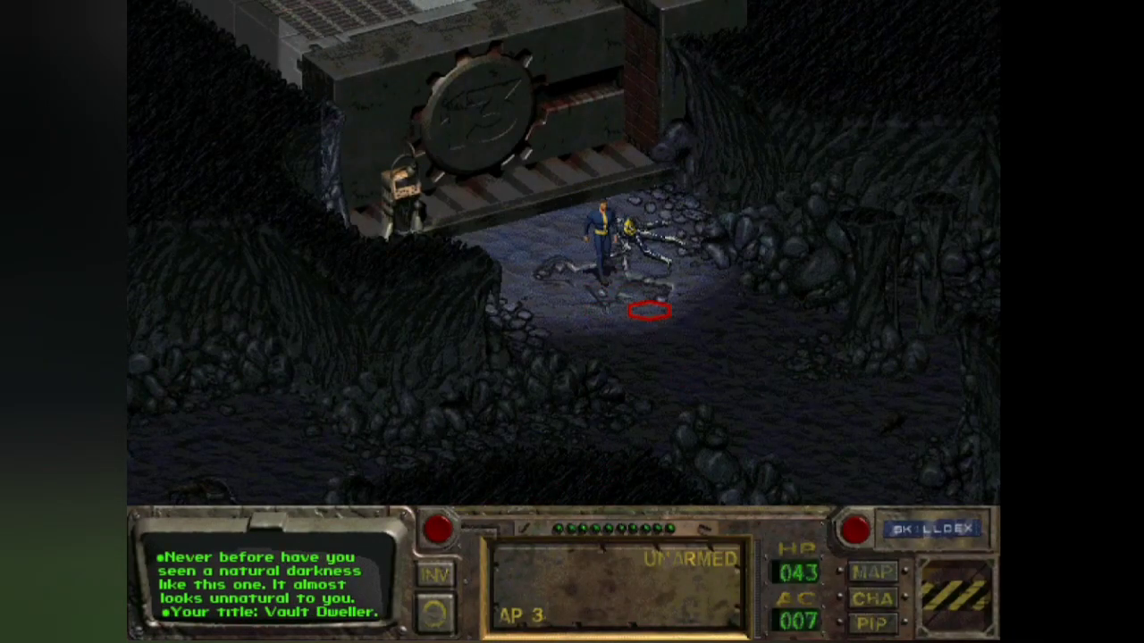
- Equip the flamethrower from the inventory in the Item1 slot and close the inventory
{"action": "left_click", "coordinate": [438, 576]}
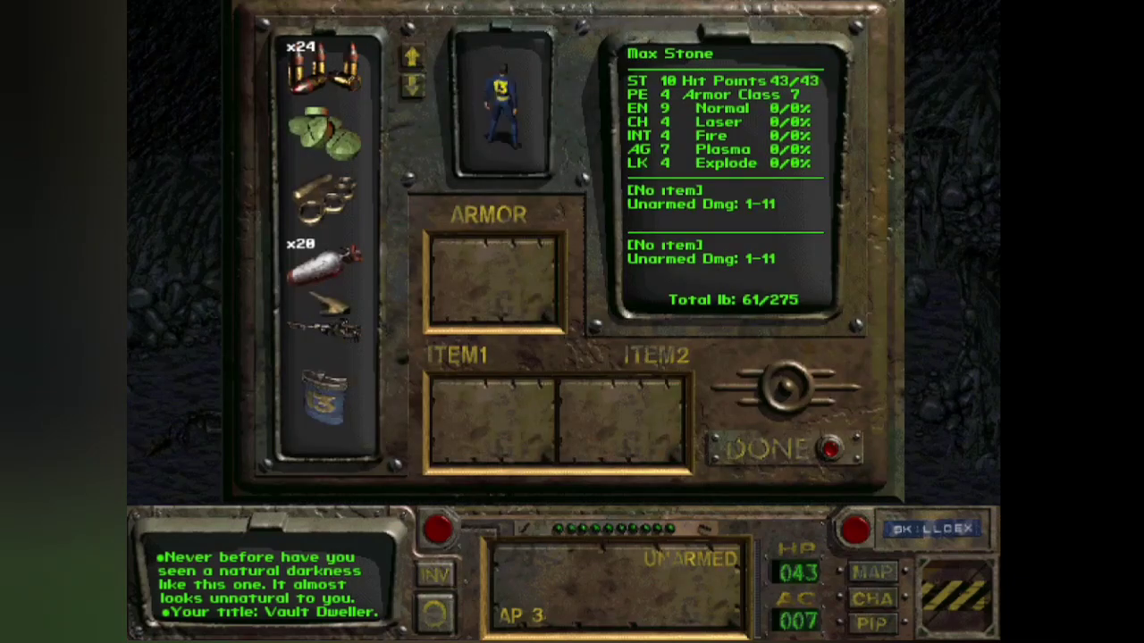
{"action": "left_click_drag", "start_coordinate": [325, 332], "coordinate": [491, 418]}
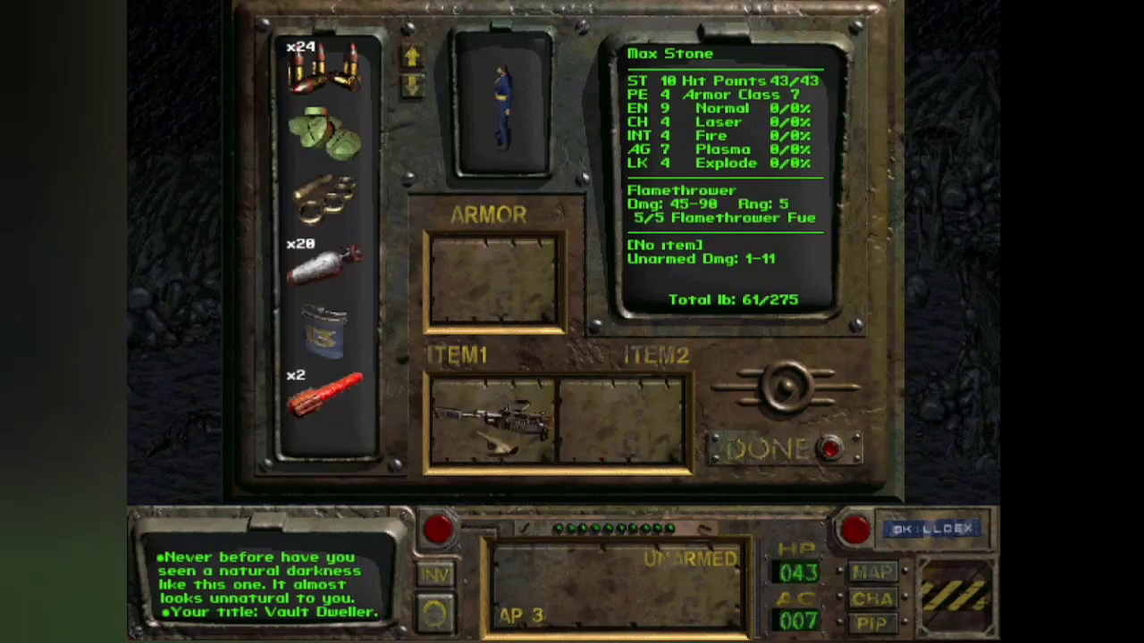
{"action": "left_click", "coordinate": [831, 450]}
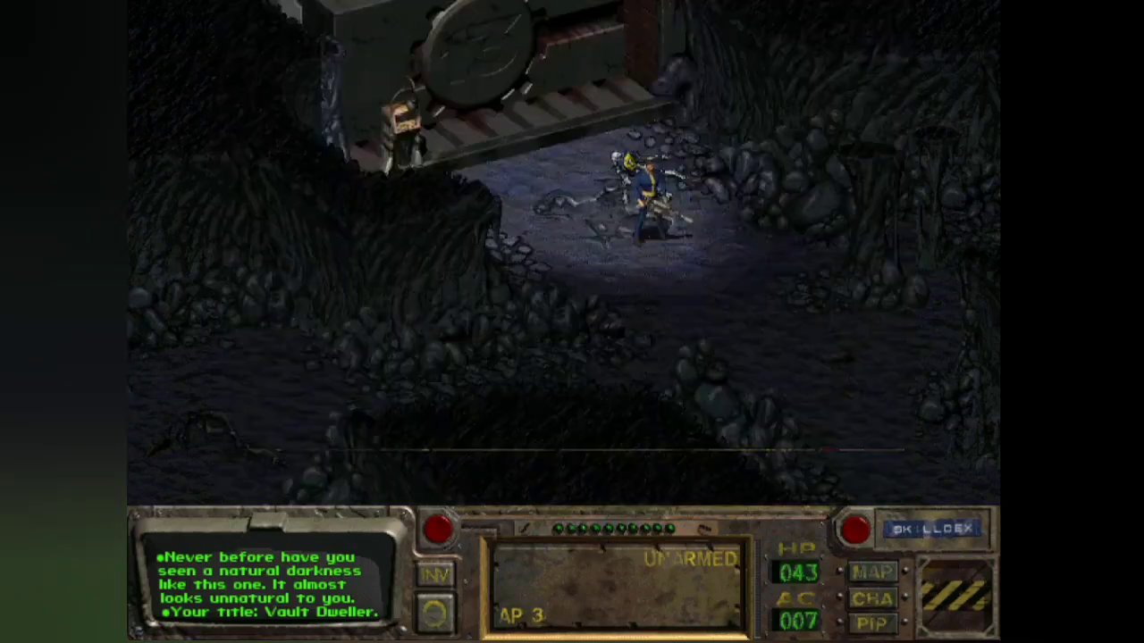
- Walk the character past the skeleton, further into the cave
{"action": "left_click", "coordinate": [676, 260]}
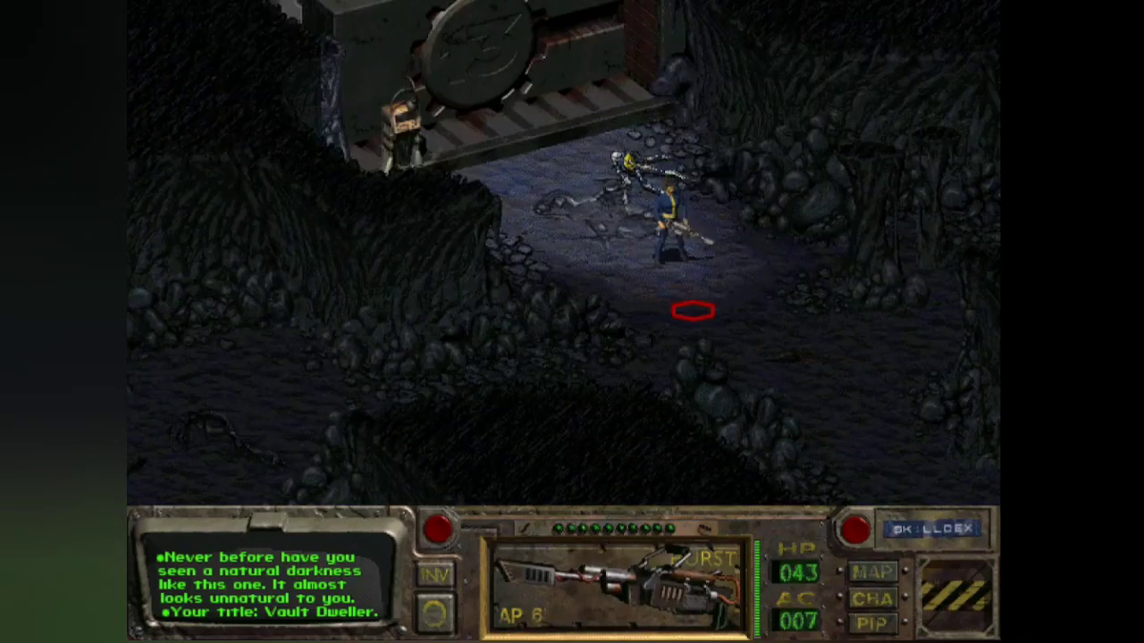
{"action": "left_click", "coordinate": [688, 309]}
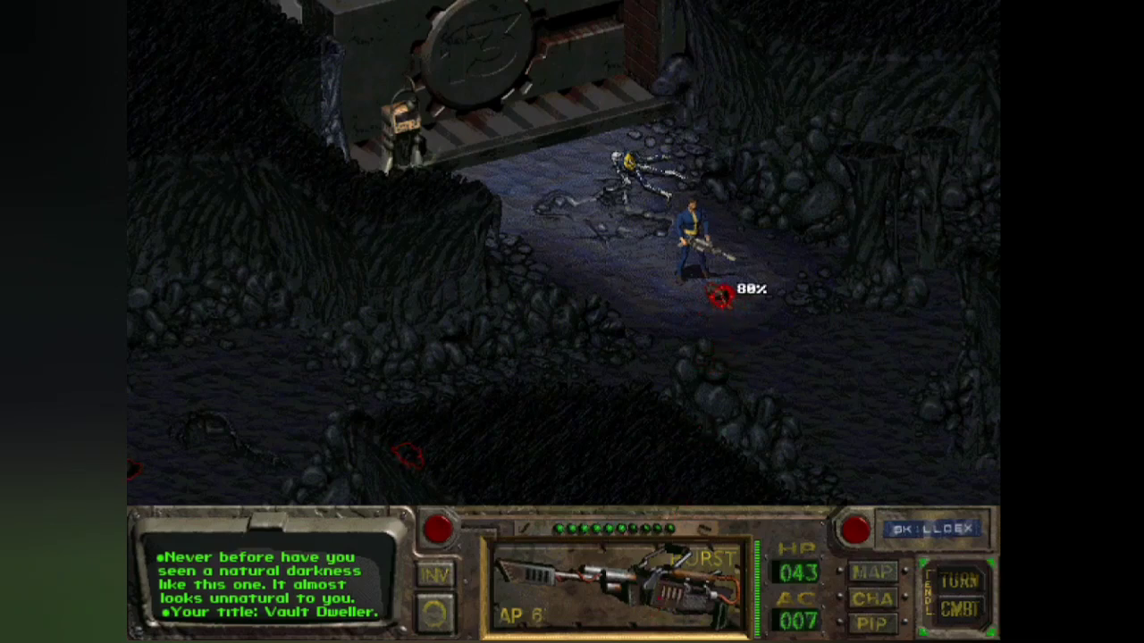
- Shoot the cave rat with the flamethrower, and return the weapon from the Item1 slot to the inventory list
{"action": "left_click", "coordinate": [720, 297]}
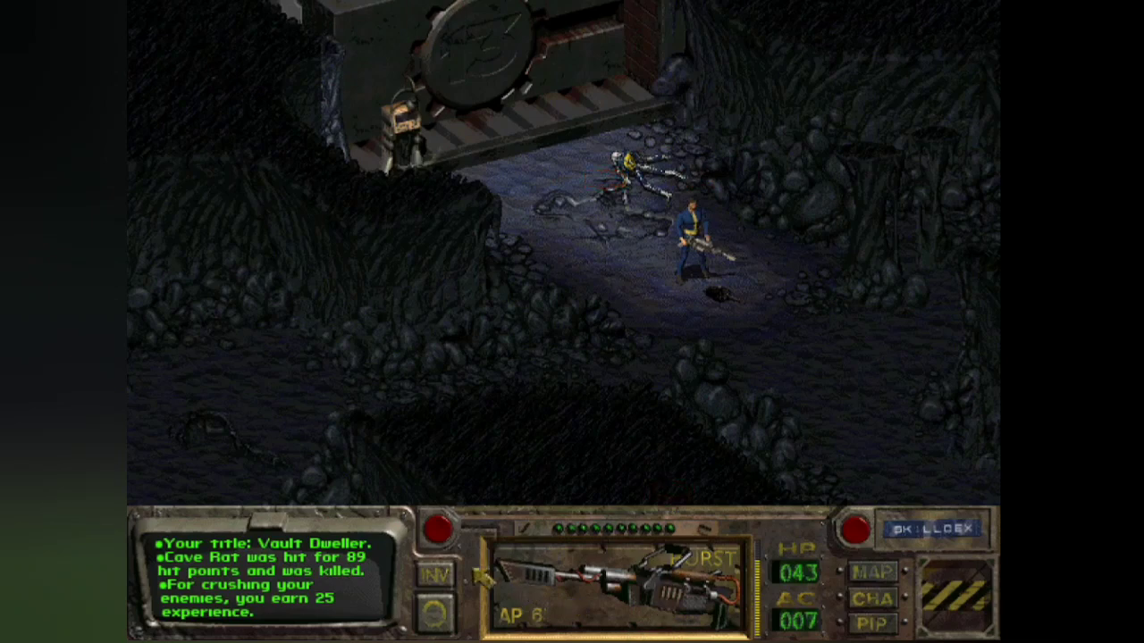
{"action": "left_click", "coordinate": [436, 574]}
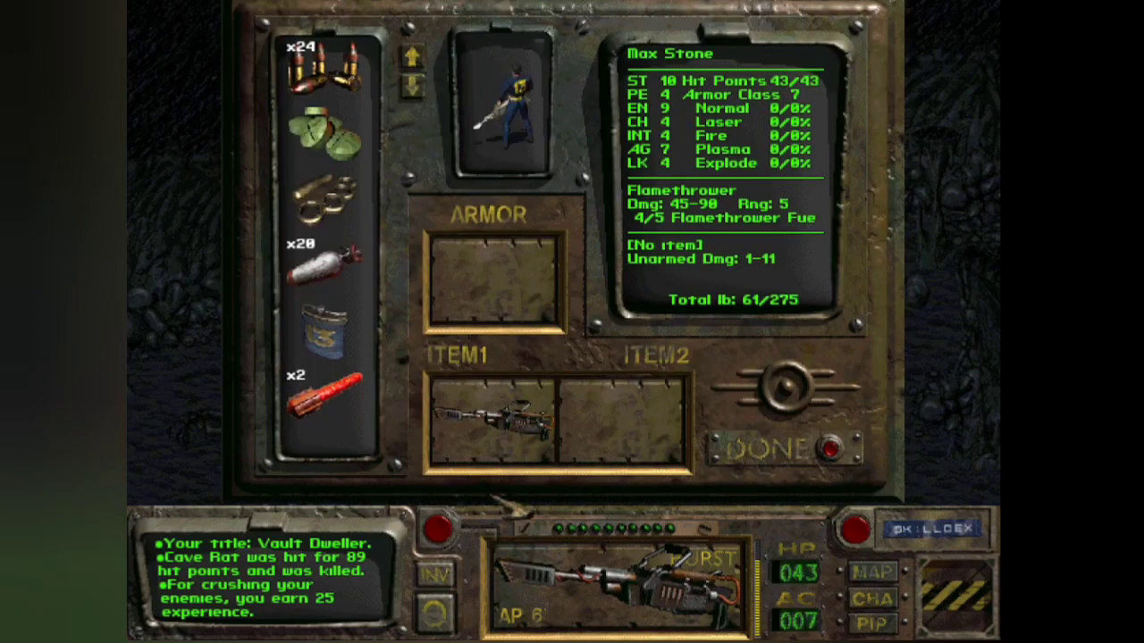
{"action": "left_click_drag", "start_coordinate": [492, 420], "coordinate": [363, 440]}
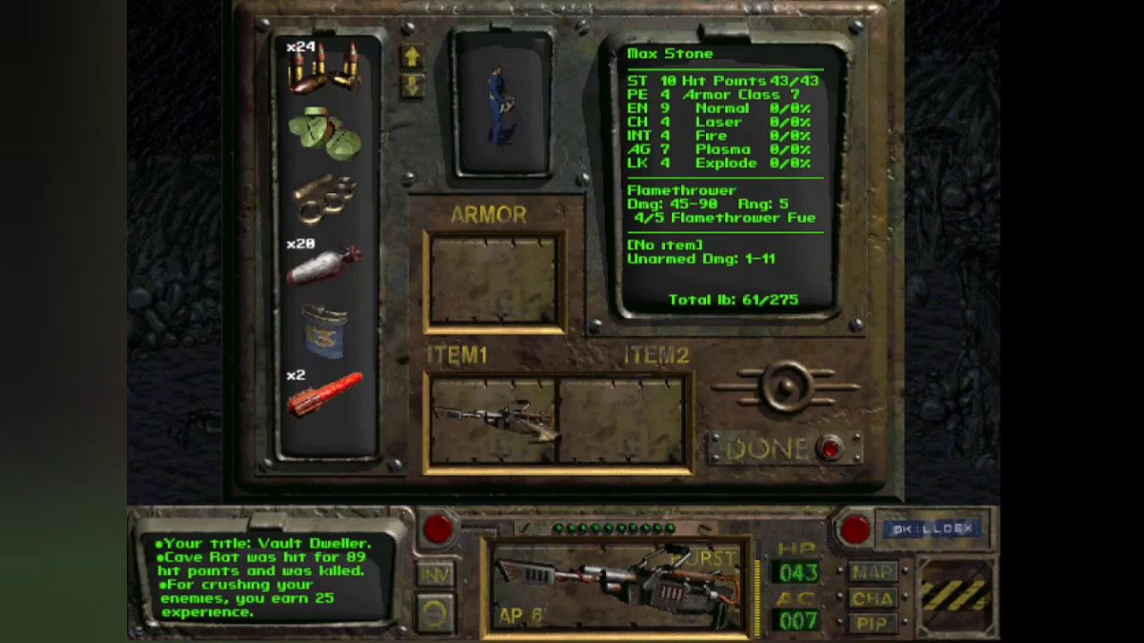
{"action": "left_click_drag", "start_coordinate": [532, 427], "coordinate": [308, 415]}
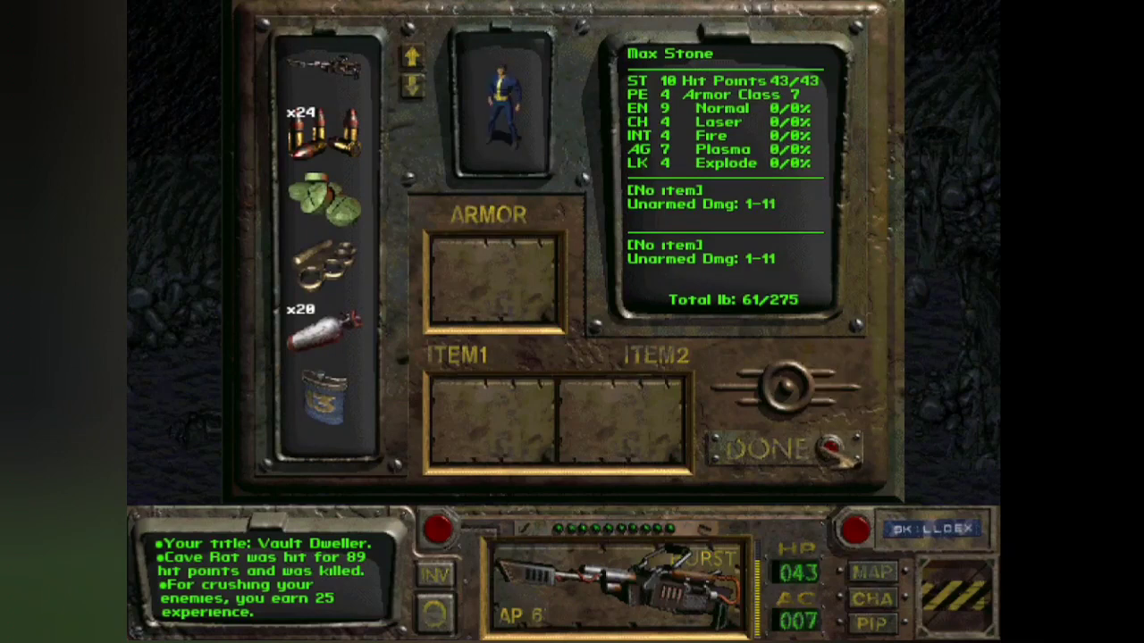
{"action": "left_click", "coordinate": [833, 449]}
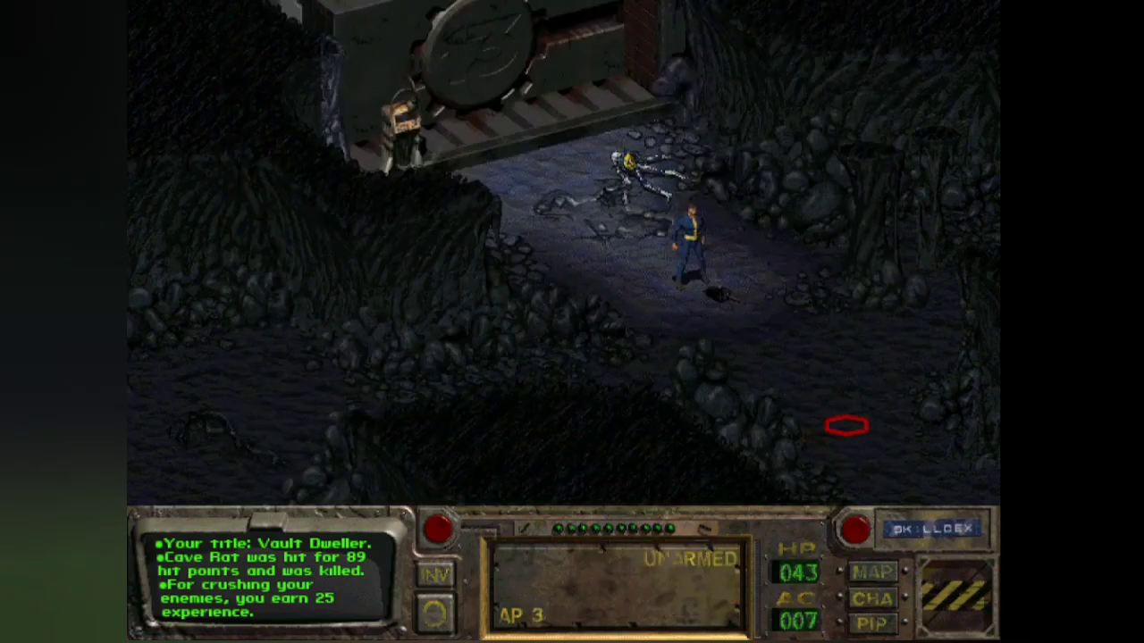
- Walk the unarmed character around the skeleton by the vault door and down along the rocks into the dark passage
{"action": "left_click", "coordinate": [605, 180]}
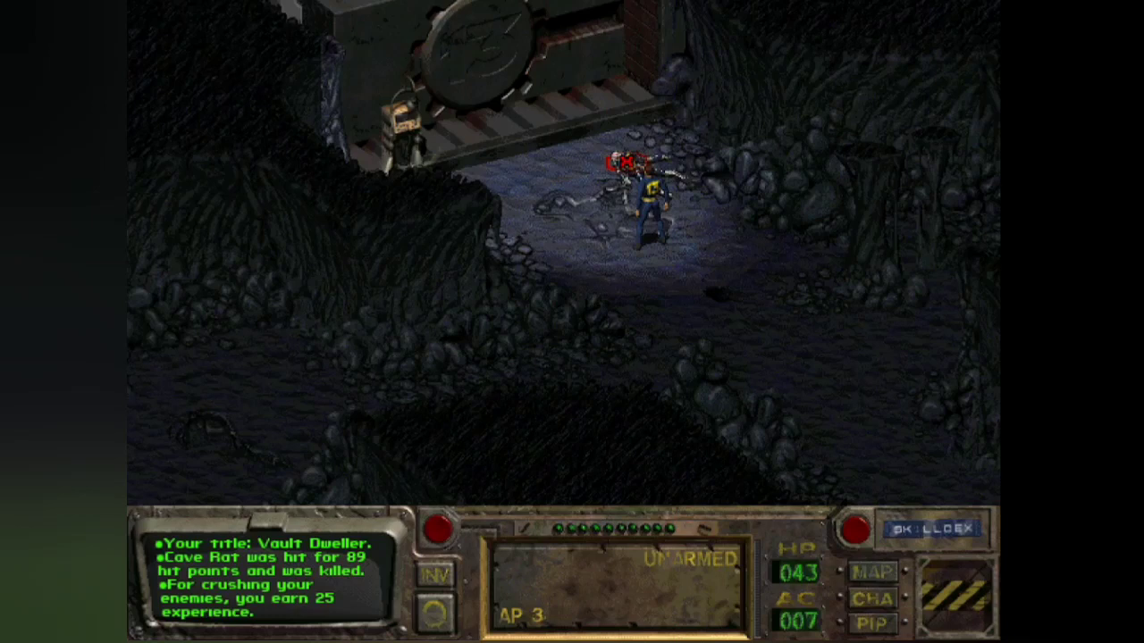
{"action": "left_click", "coordinate": [677, 195]}
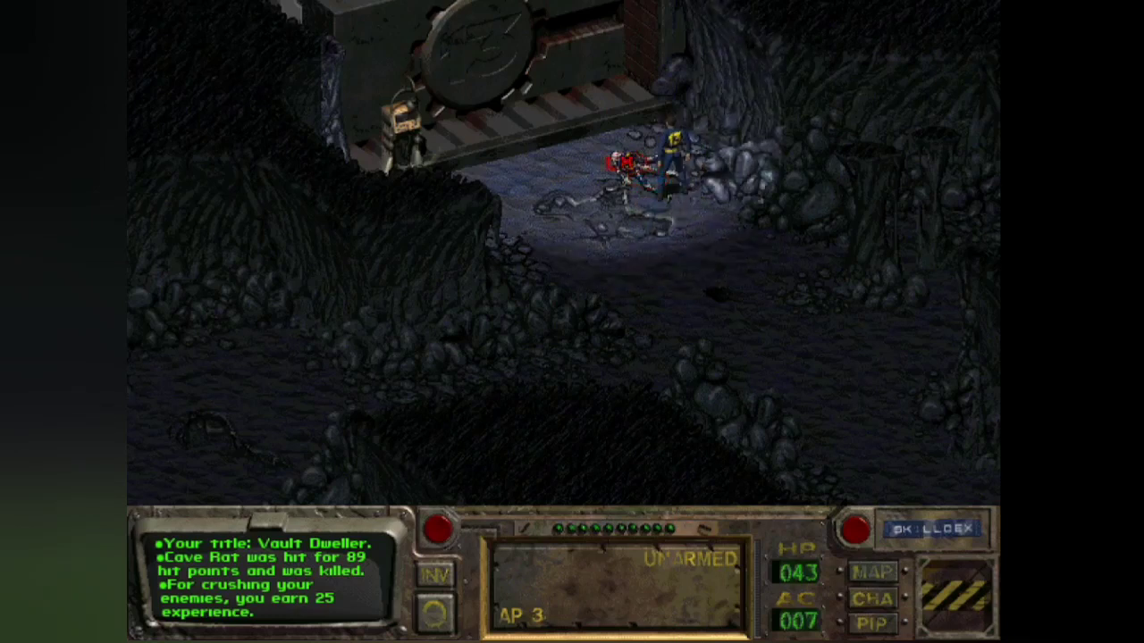
{"action": "left_click", "coordinate": [666, 360]}
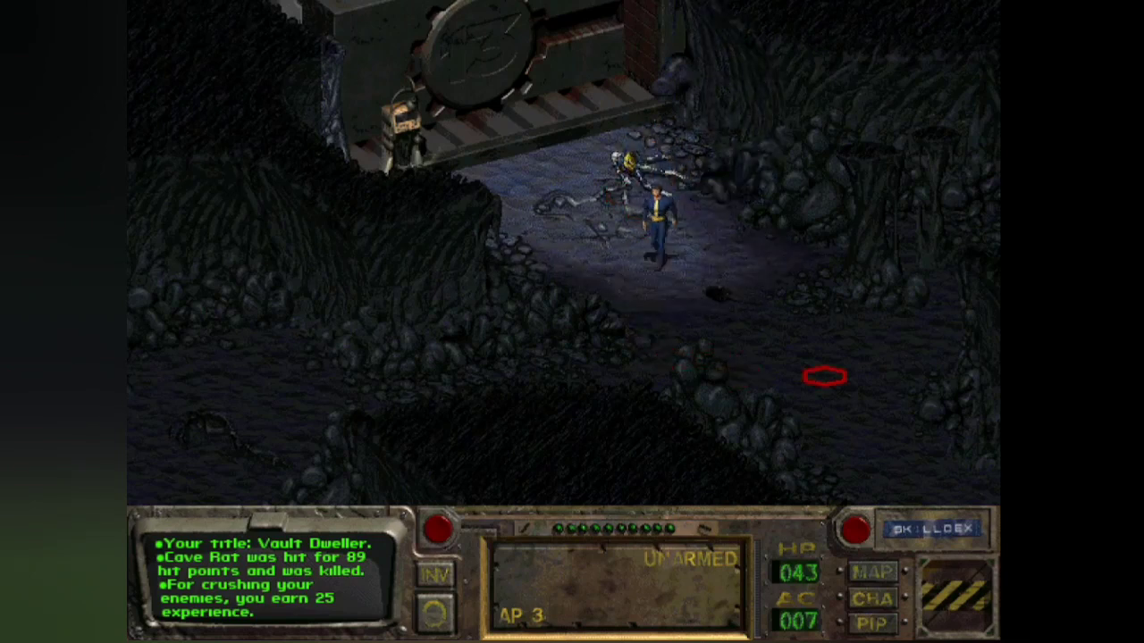
{"action": "left_click", "coordinate": [868, 376]}
{"action": "left_click", "coordinate": [620, 360]}
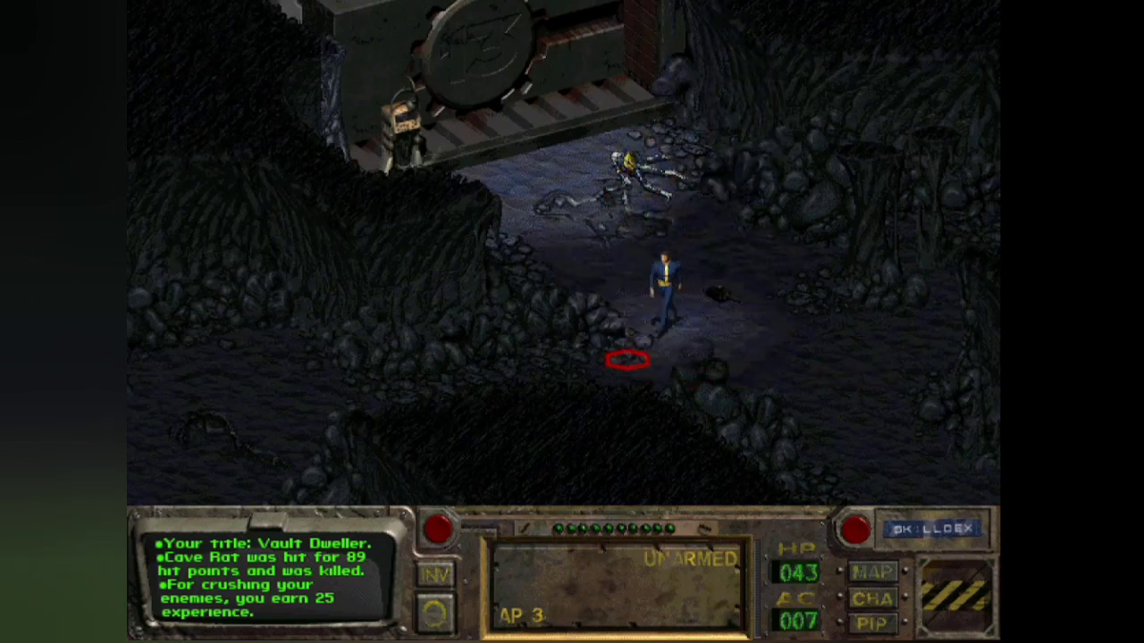
{"action": "left_click", "coordinate": [518, 376]}
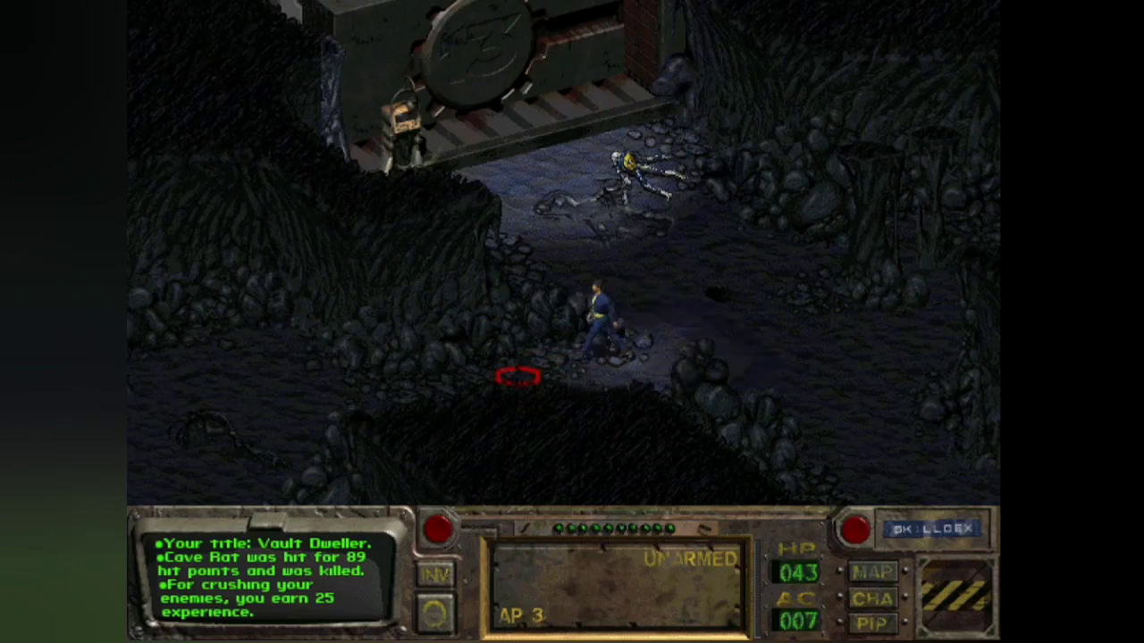
{"action": "left_click", "coordinate": [474, 440]}
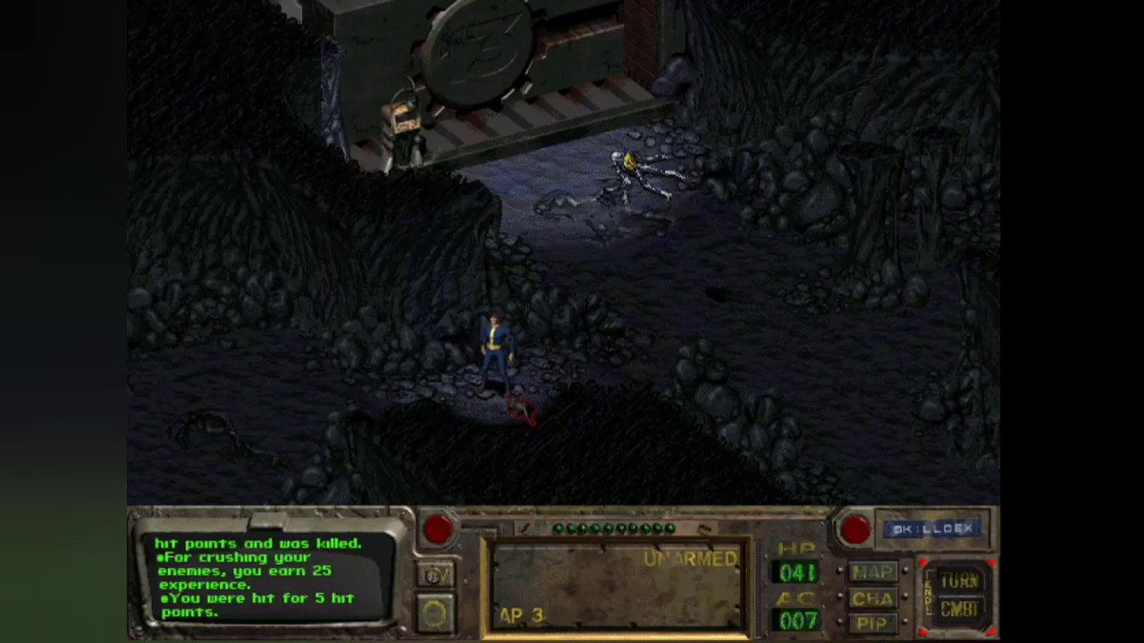
- Re-equip the flamethrower in the Item1 slot during combat and close the inventory
{"action": "left_click", "coordinate": [435, 574]}
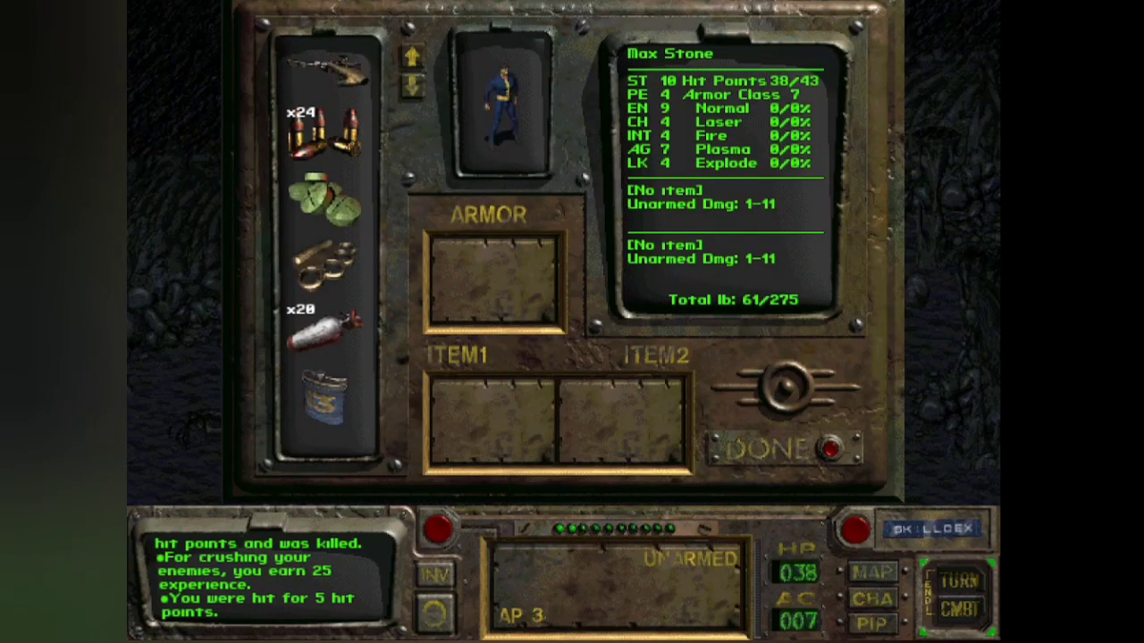
{"action": "left_click_drag", "start_coordinate": [323, 66], "coordinate": [442, 398]}
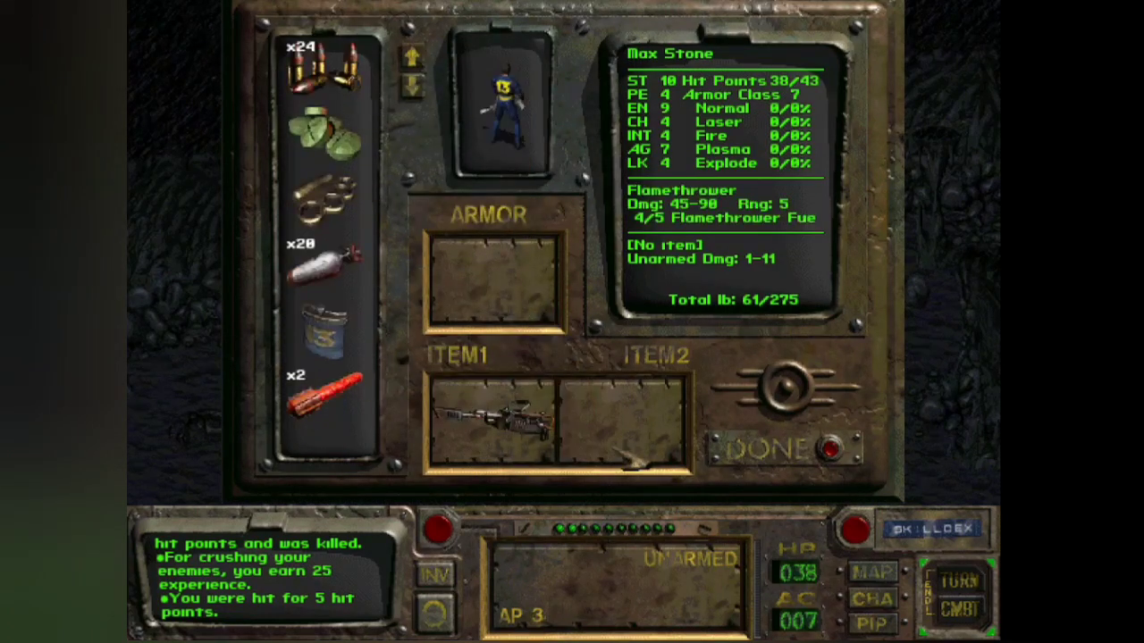
{"action": "left_click", "coordinate": [829, 447]}
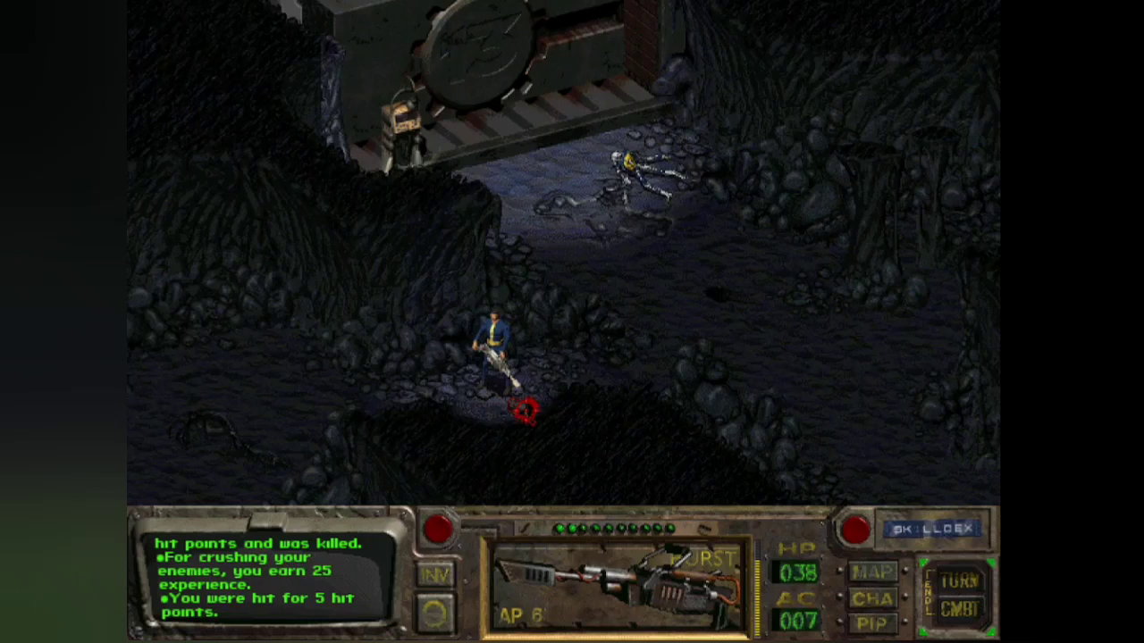
- Attack the adjacent cave rat with the flamethrower, ending the turn when action points are short
{"action": "left_click", "coordinate": [526, 409]}
{"action": "left_click", "coordinate": [525, 410]}
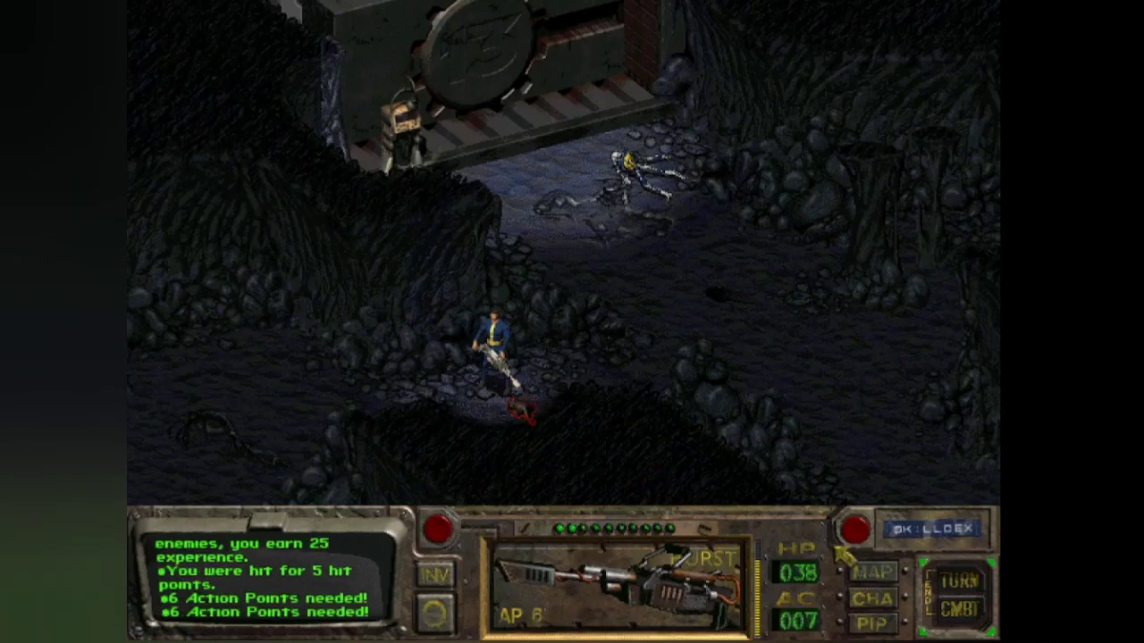
{"action": "left_click", "coordinate": [972, 583]}
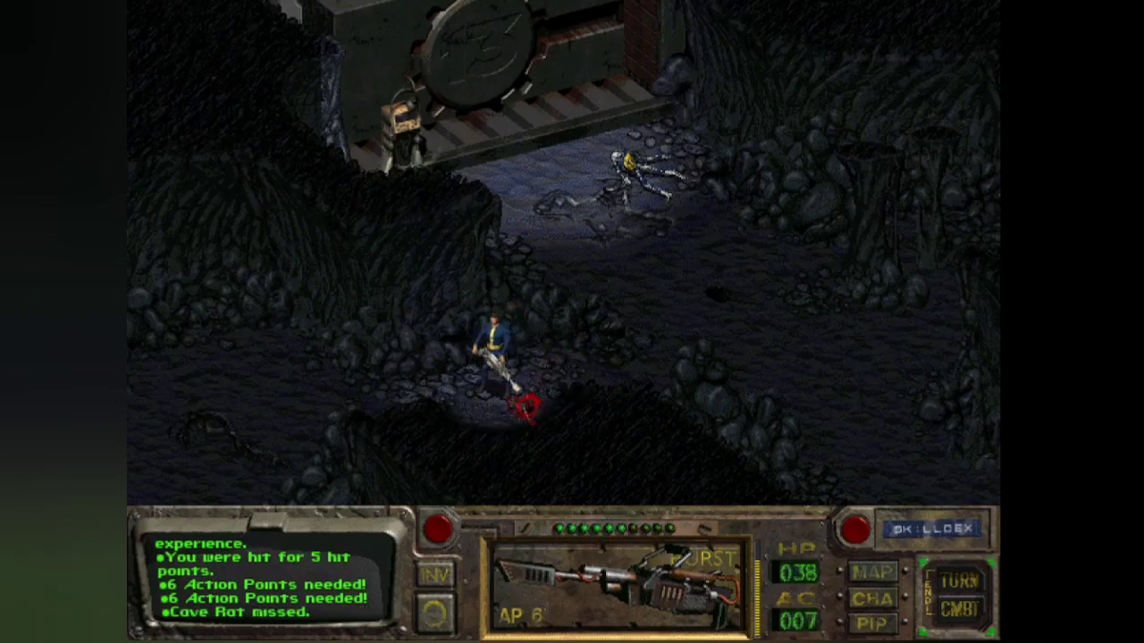
{"action": "left_click", "coordinate": [525, 409]}
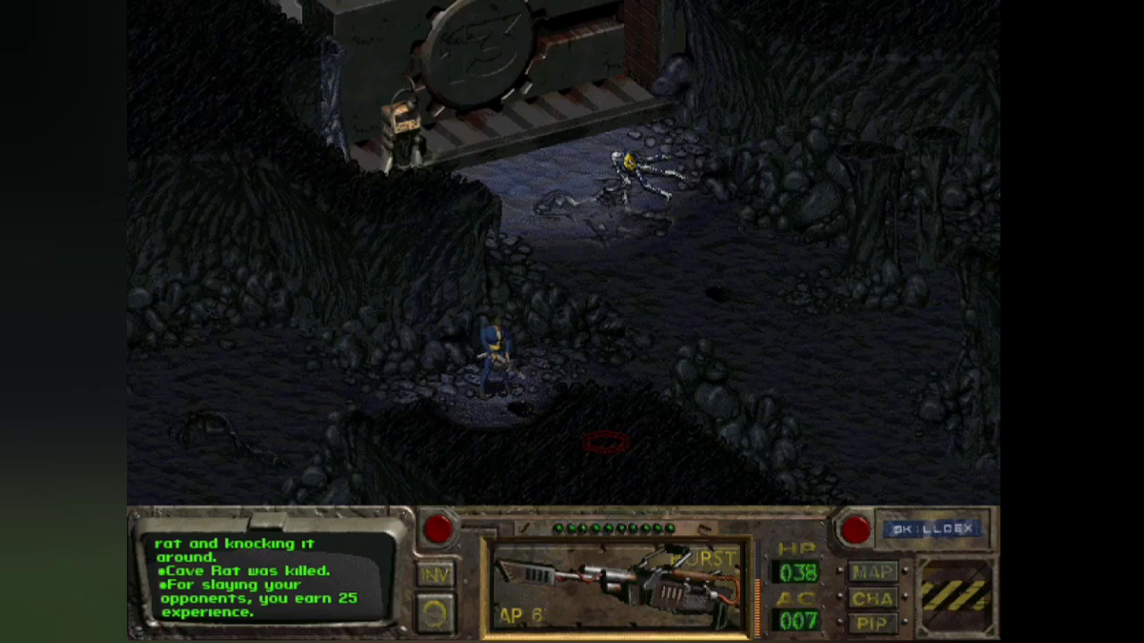
- Walk the character west through the passage, past the second set of remains and deeper into the cave
{"action": "left_click", "coordinate": [518, 441]}
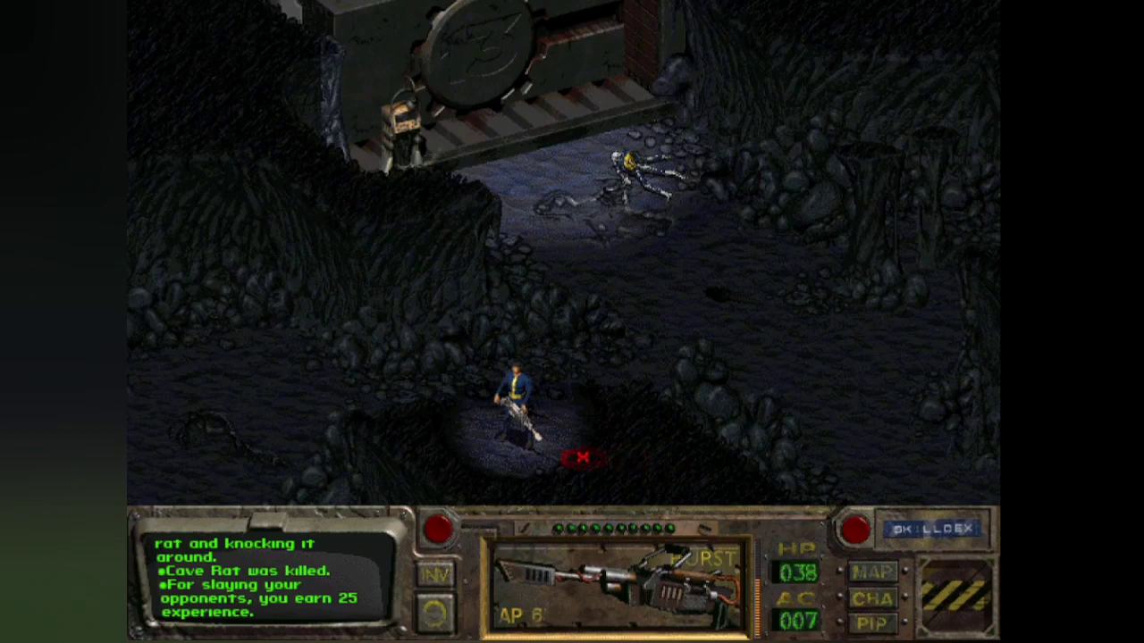
{"action": "left_click", "coordinate": [453, 460]}
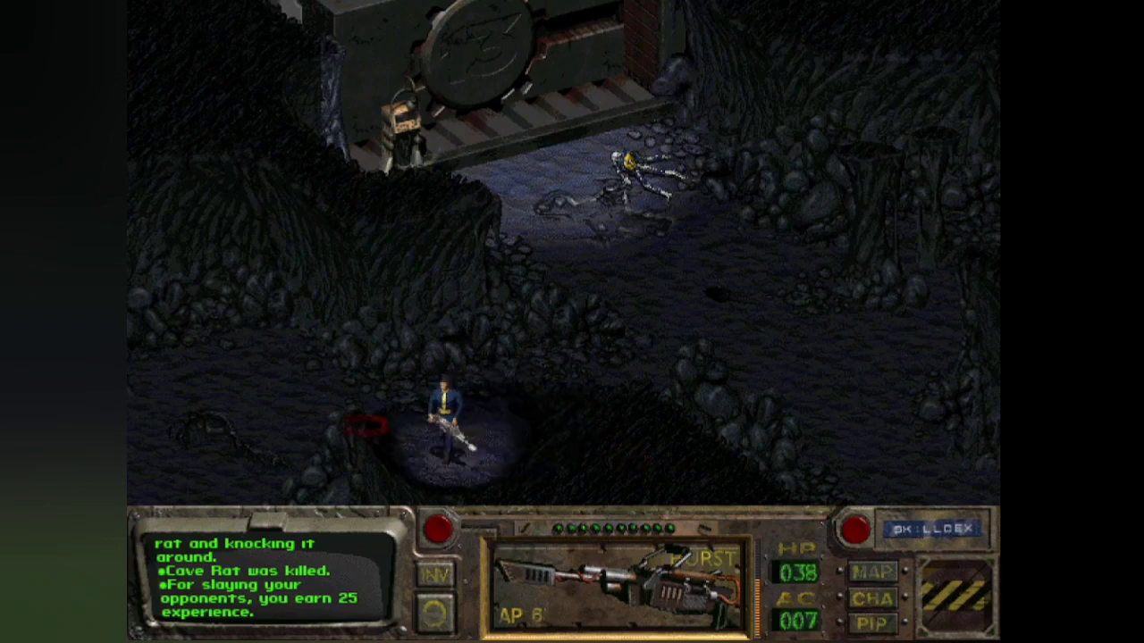
{"action": "left_click", "coordinate": [255, 408]}
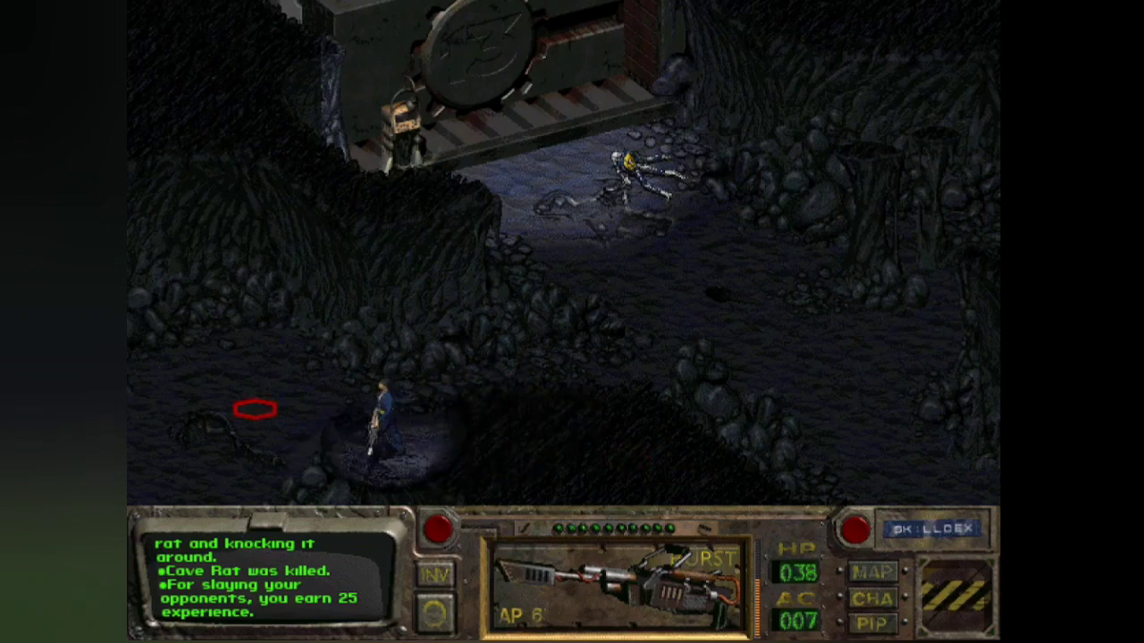
{"action": "mouse_move", "coordinate": [141, 470]}
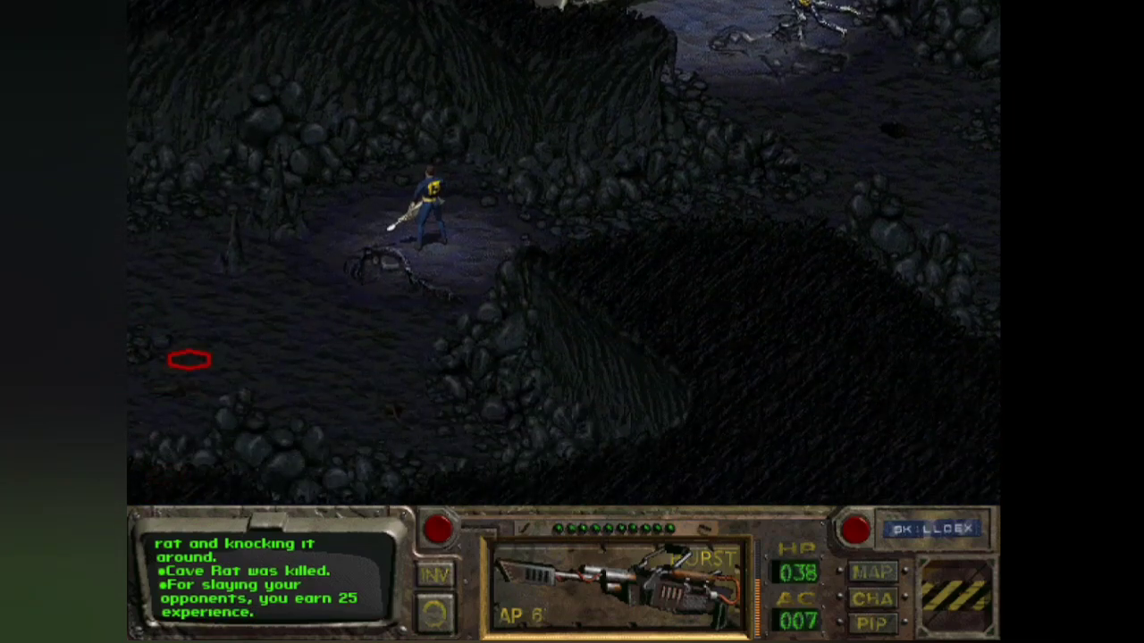
{"action": "left_click", "coordinate": [233, 360]}
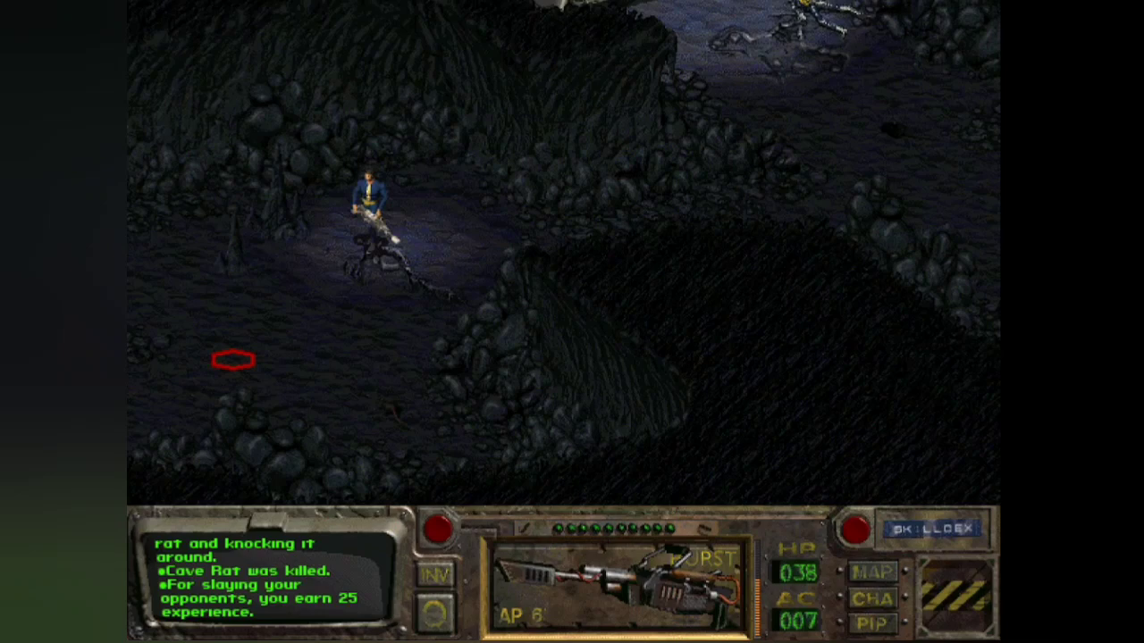
{"action": "mouse_move", "coordinate": [140, 345]}
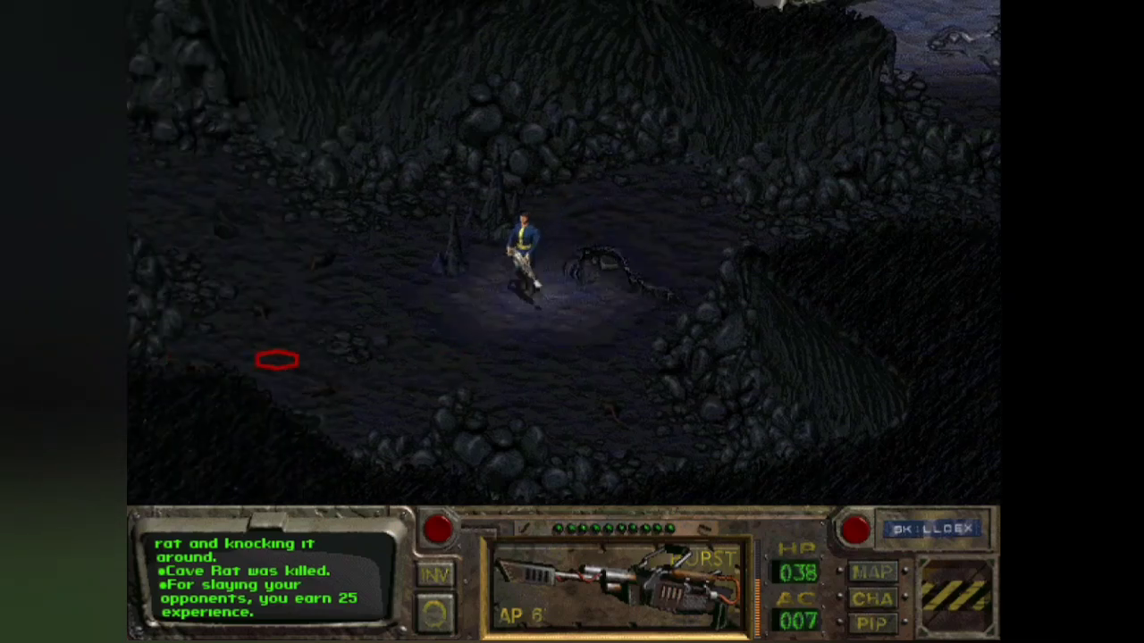